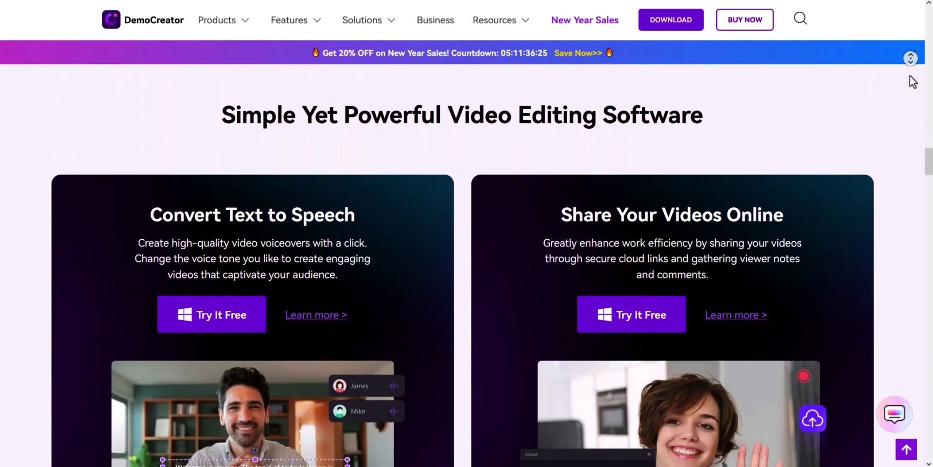
Look through the feature sections of the DemoCreator product page
{"action": "scroll", "coordinate": [913, 81], "scroll_direction": "down", "scroll_amount": 8}
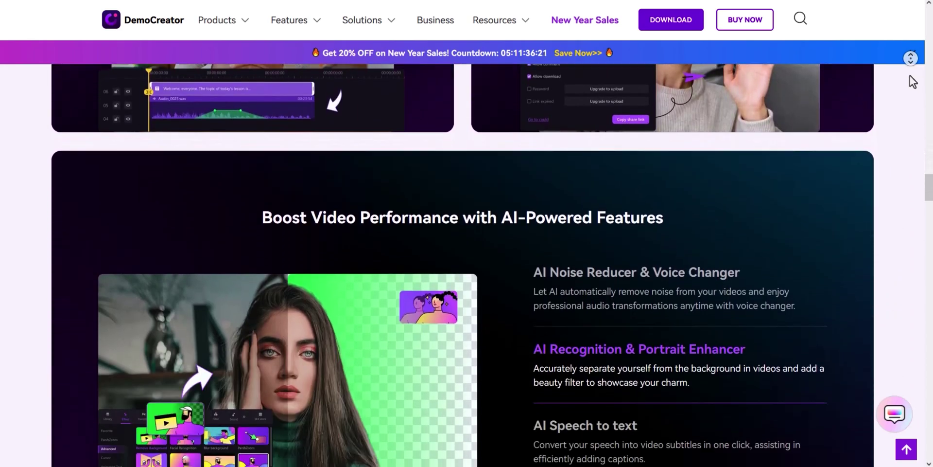
{"action": "scroll", "coordinate": [913, 82], "scroll_direction": "down", "scroll_amount": 8}
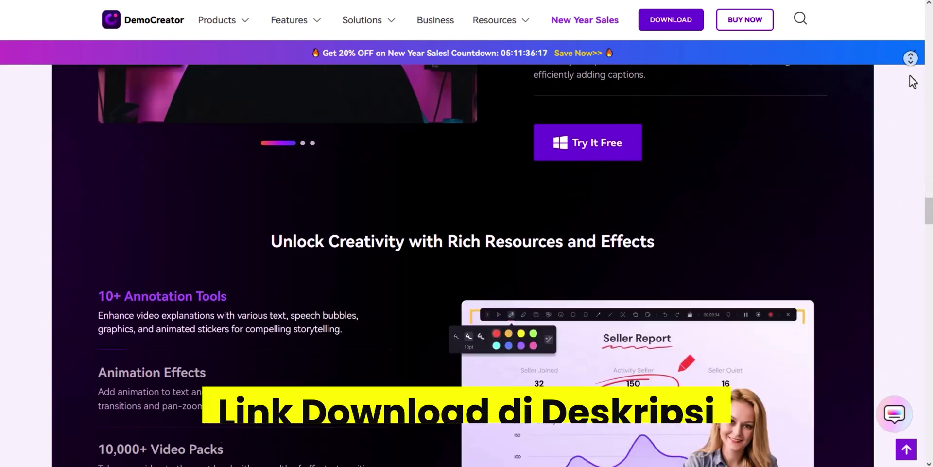
{"action": "scroll", "coordinate": [913, 81], "scroll_direction": "down", "scroll_amount": 7}
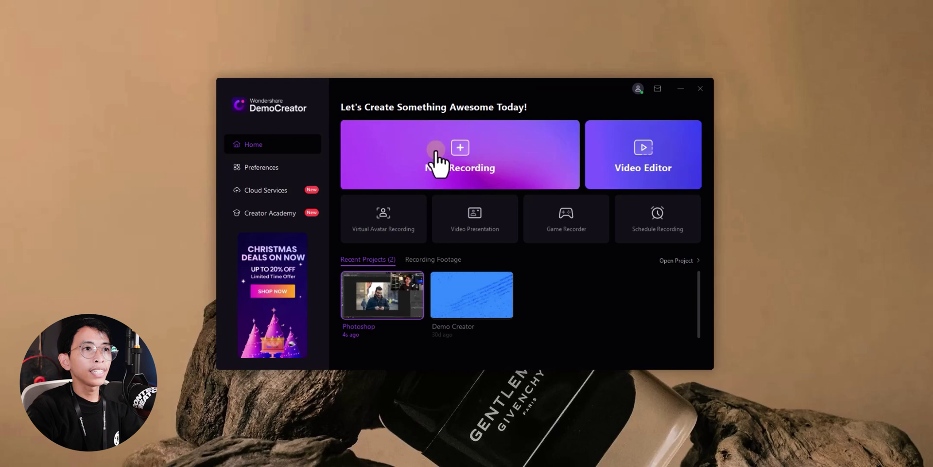
Switch to the DemoCreator app, open a new recording setup and set the capture zone to Full HD (1920*1080)
{"action": "left_click", "coordinate": [465, 161]}
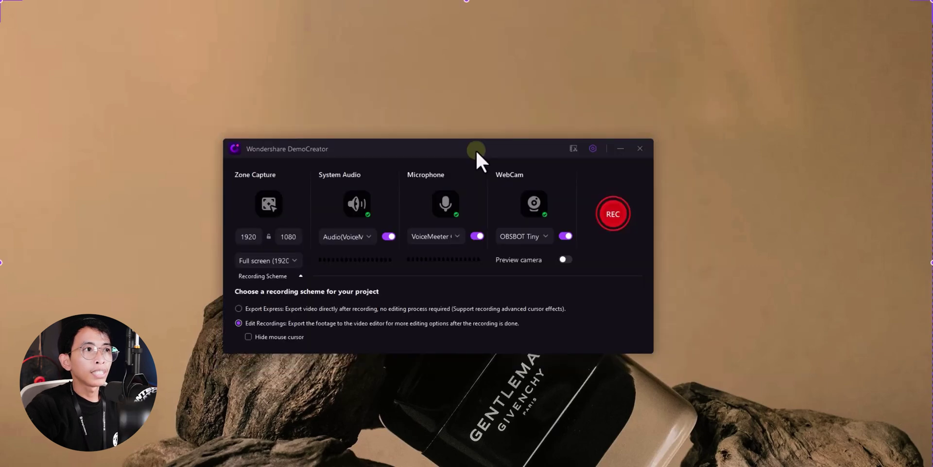
{"action": "left_click_drag", "start_coordinate": [477, 150], "coordinate": [489, 118]}
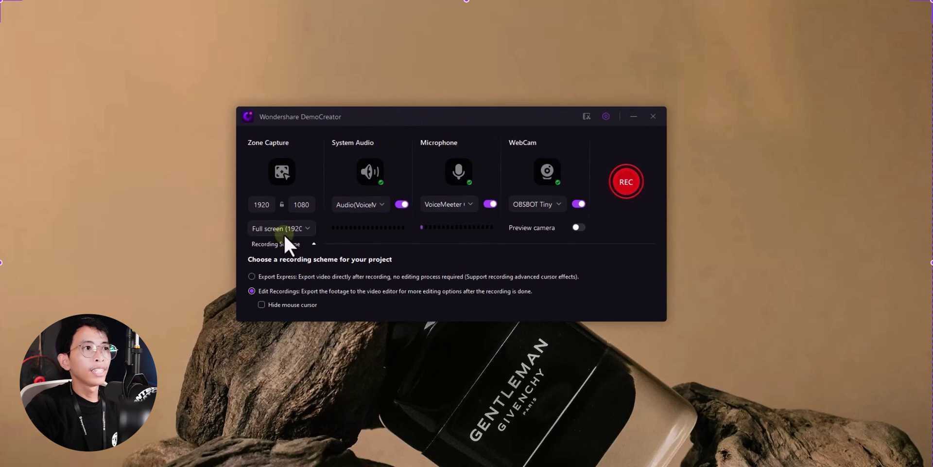
{"action": "left_click", "coordinate": [283, 173]}
{"action": "left_click_drag", "start_coordinate": [1, 1], "coordinate": [728, 386]}
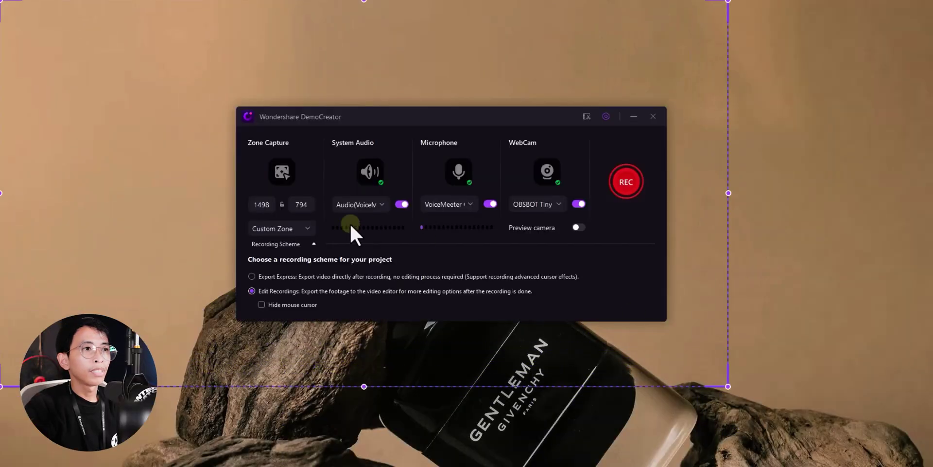
{"action": "left_click", "coordinate": [292, 228]}
{"action": "left_click", "coordinate": [291, 250]}
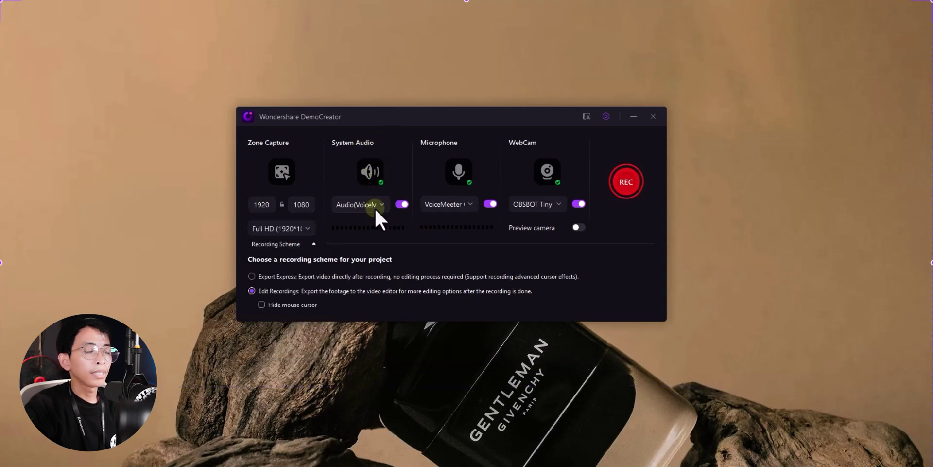
Switch system audio capture off and back on, using the default system device as its source
{"action": "left_click", "coordinate": [401, 204]}
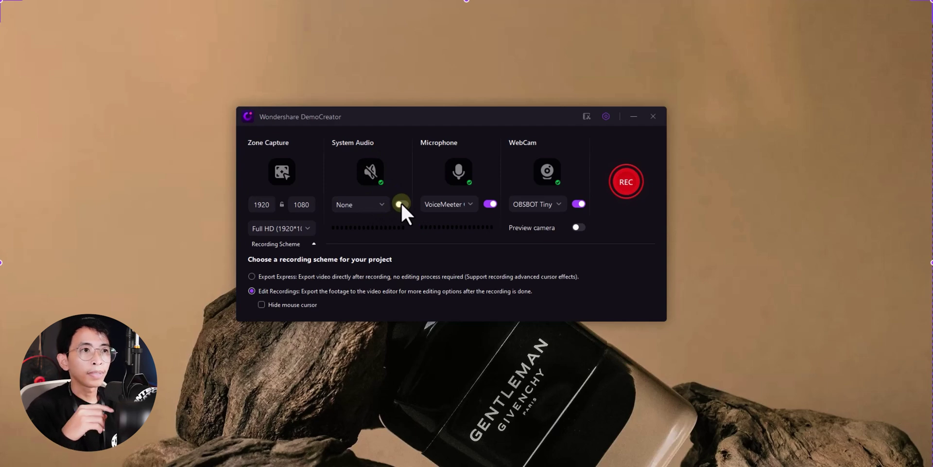
{"action": "left_click", "coordinate": [401, 203]}
{"action": "left_click", "coordinate": [380, 204]}
{"action": "left_click", "coordinate": [379, 204]}
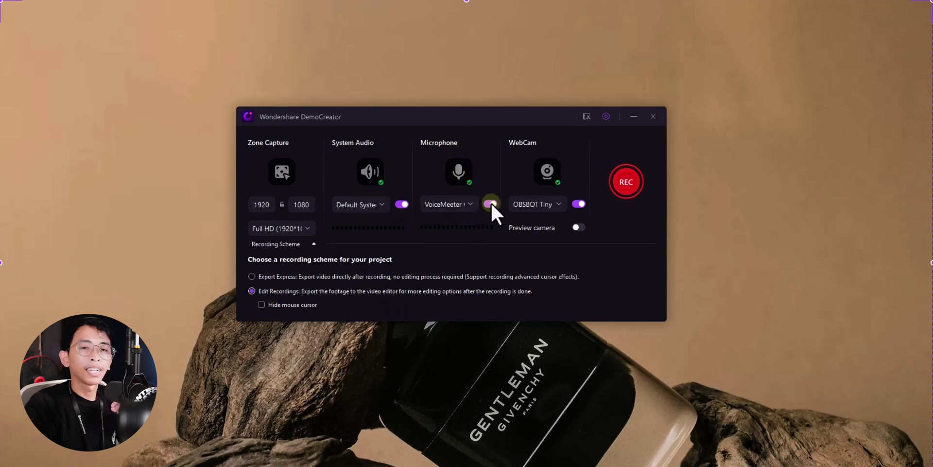
Check the available microphone sources and select the OBSBOT Tiny 4K camera as the webcam
{"action": "left_click", "coordinate": [466, 205]}
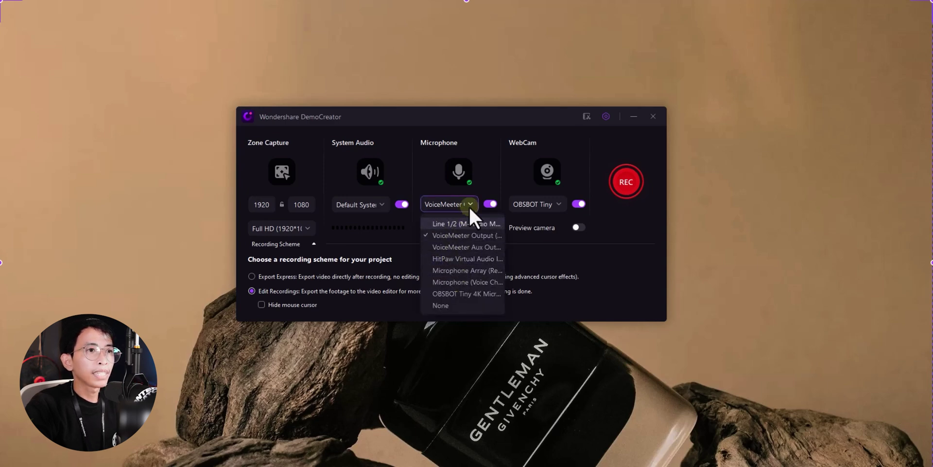
{"action": "left_click", "coordinate": [497, 187]}
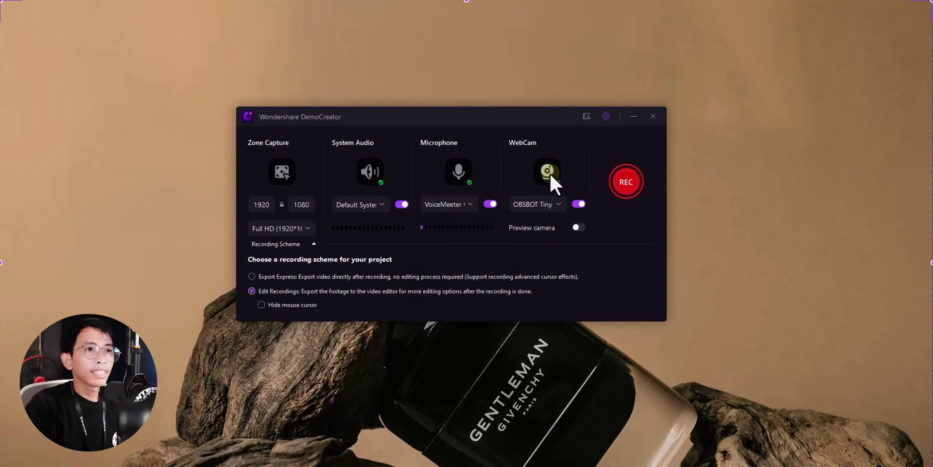
{"action": "left_click", "coordinate": [542, 203]}
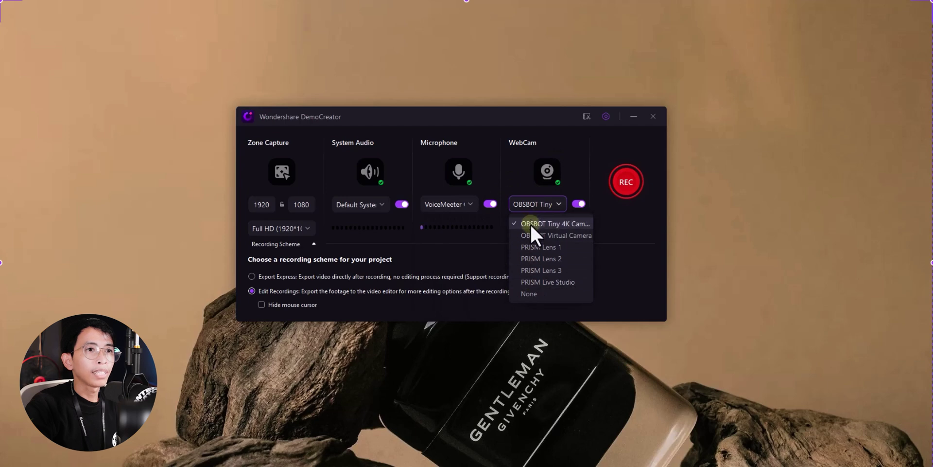
{"action": "left_click", "coordinate": [537, 224]}
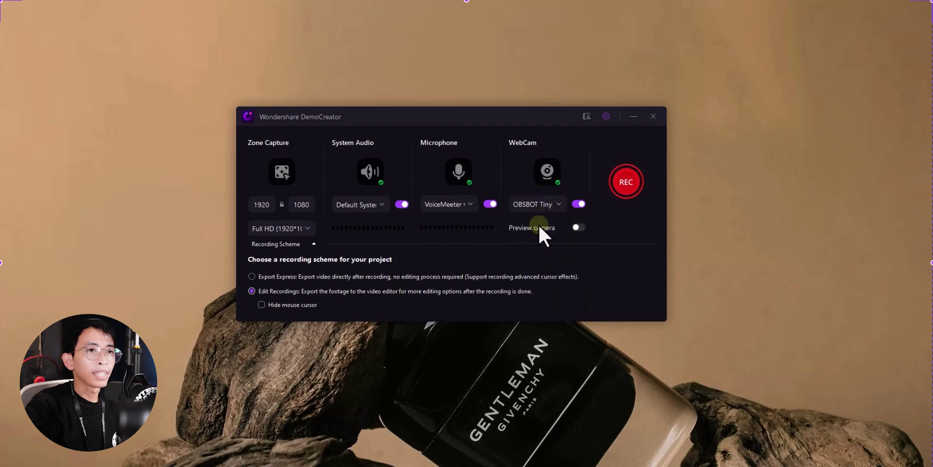
Preview the webcam with rectangular framing and background removal, then mirrored in a circular frame, and turn the preview off
{"action": "left_click", "coordinate": [576, 226]}
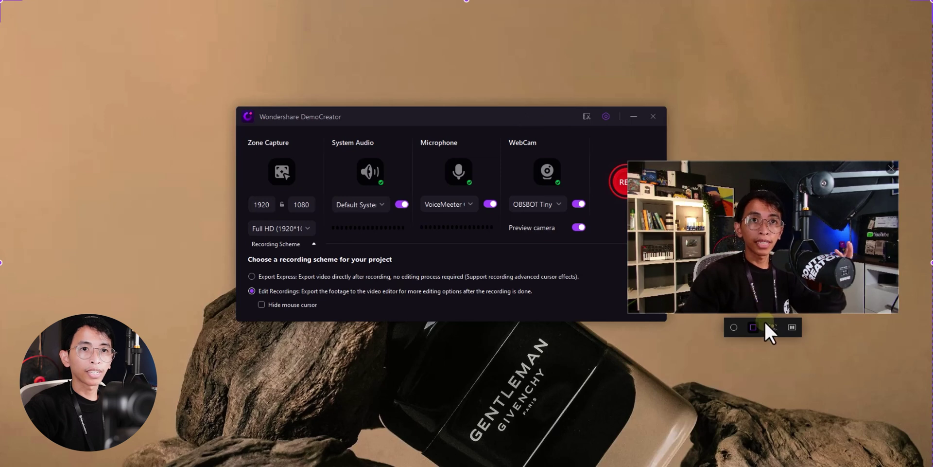
{"action": "left_click", "coordinate": [734, 327]}
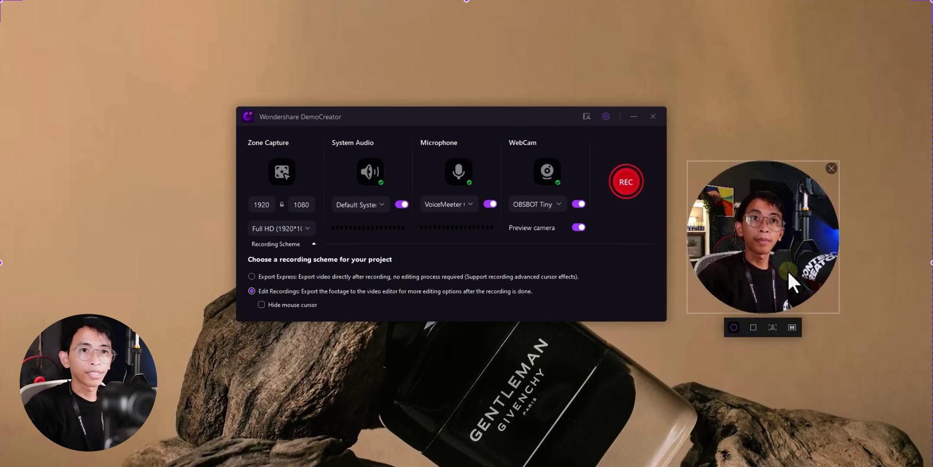
{"action": "left_click", "coordinate": [753, 327]}
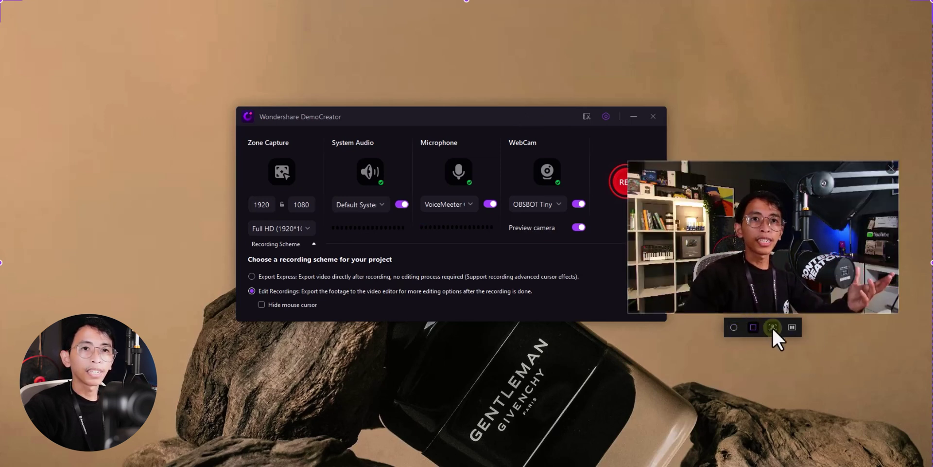
{"action": "left_click", "coordinate": [773, 328]}
{"action": "left_click", "coordinate": [858, 269]}
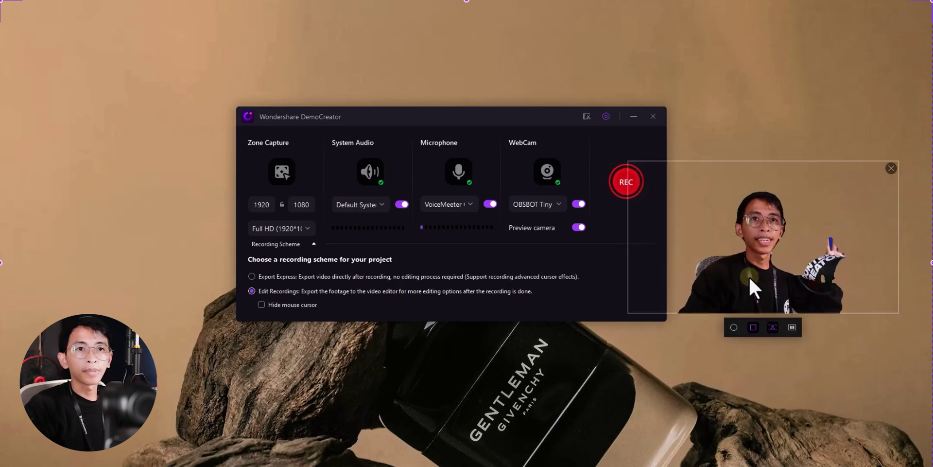
{"action": "left_click", "coordinate": [773, 326]}
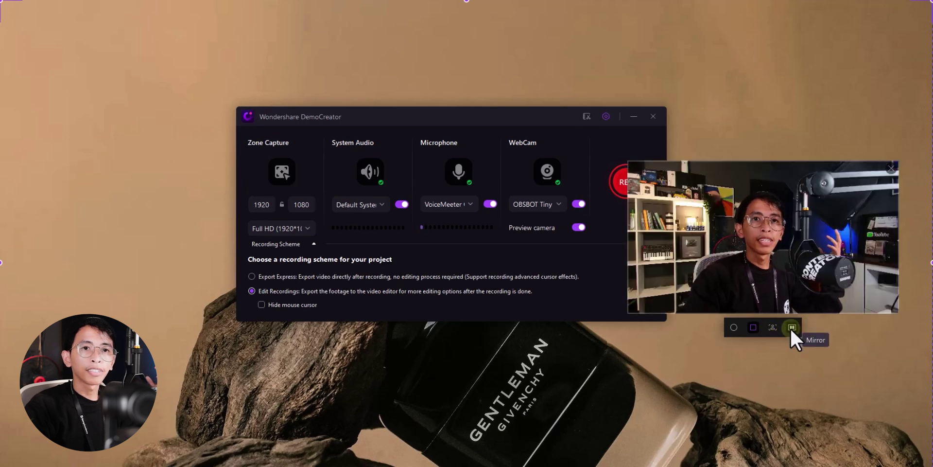
{"action": "left_click", "coordinate": [792, 327]}
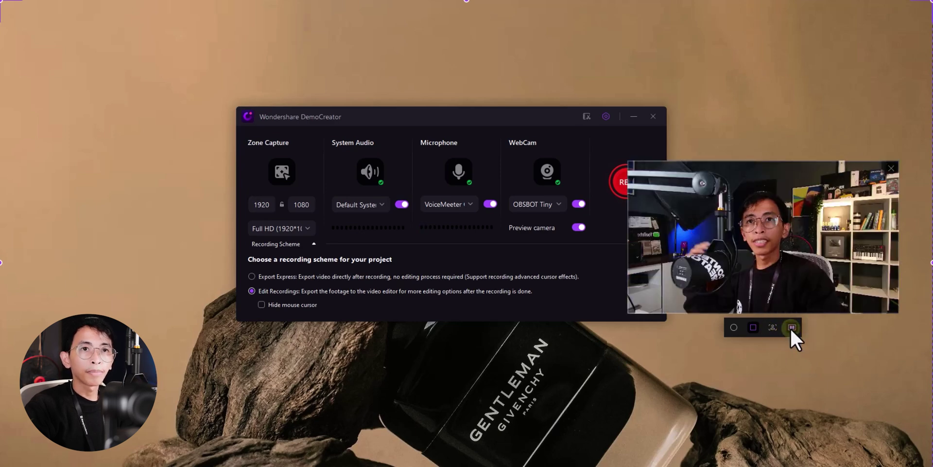
{"action": "left_click", "coordinate": [734, 327]}
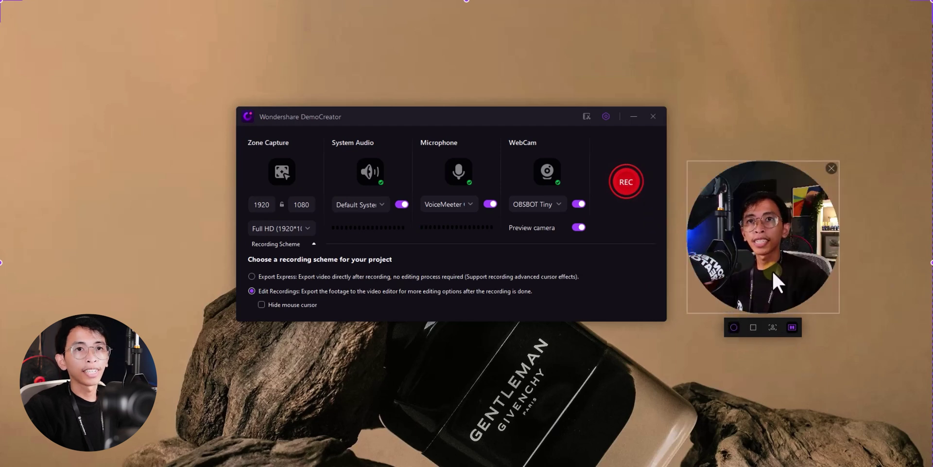
{"action": "left_click", "coordinate": [586, 228]}
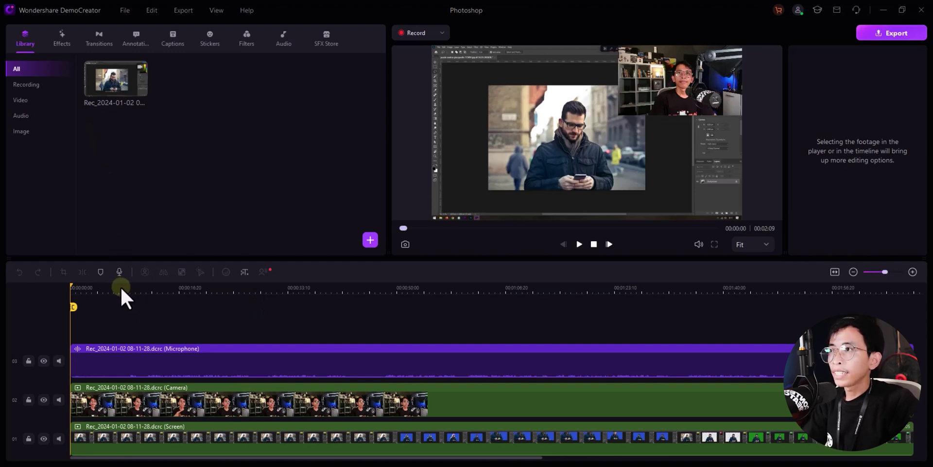
Go to 00:00:17 in the Photoshop project and move the webcam overlay down from the canvas's upper-right corner
{"action": "left_click_drag", "start_coordinate": [144, 290], "coordinate": [183, 293]}
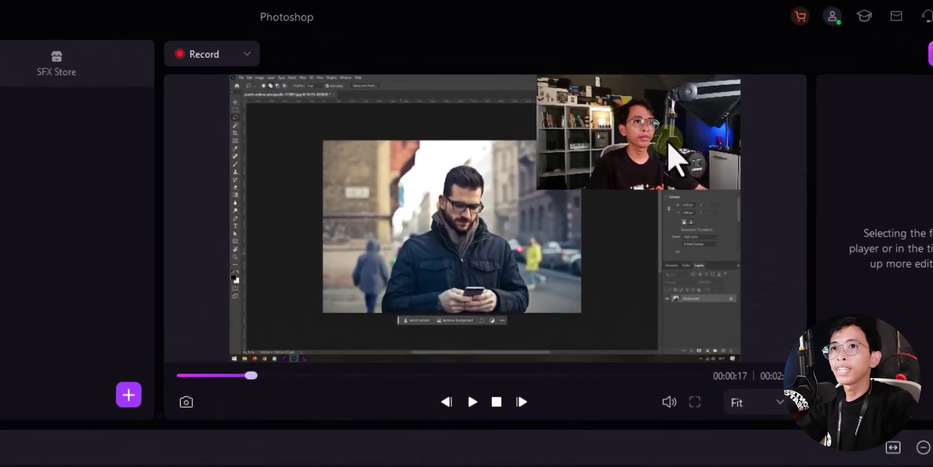
{"action": "left_click", "coordinate": [670, 144]}
{"action": "left_click_drag", "start_coordinate": [690, 136], "coordinate": [656, 235]}
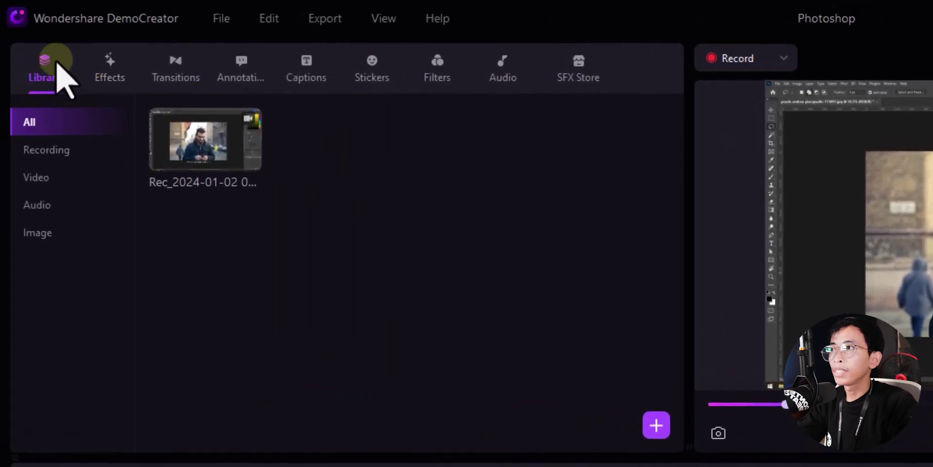
Apply the advanced Border Overlay effect to the camera clip on the timeline
{"action": "left_click", "coordinate": [121, 69]}
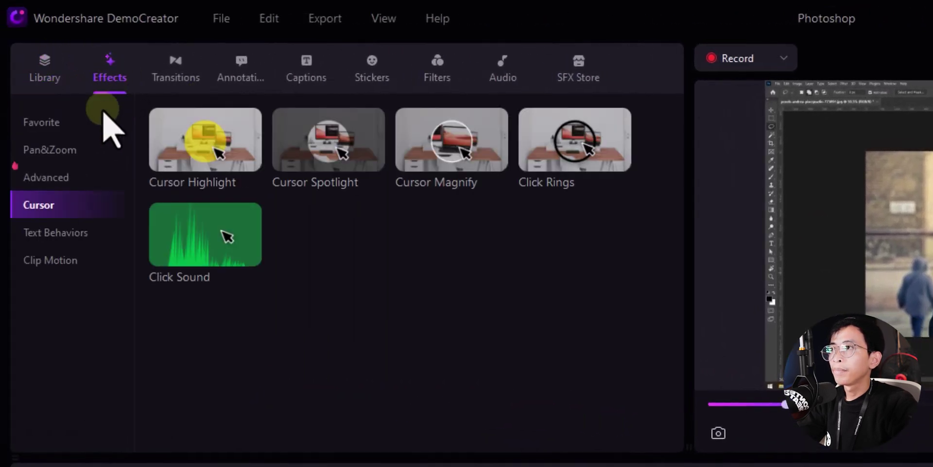
{"action": "left_click", "coordinate": [72, 181]}
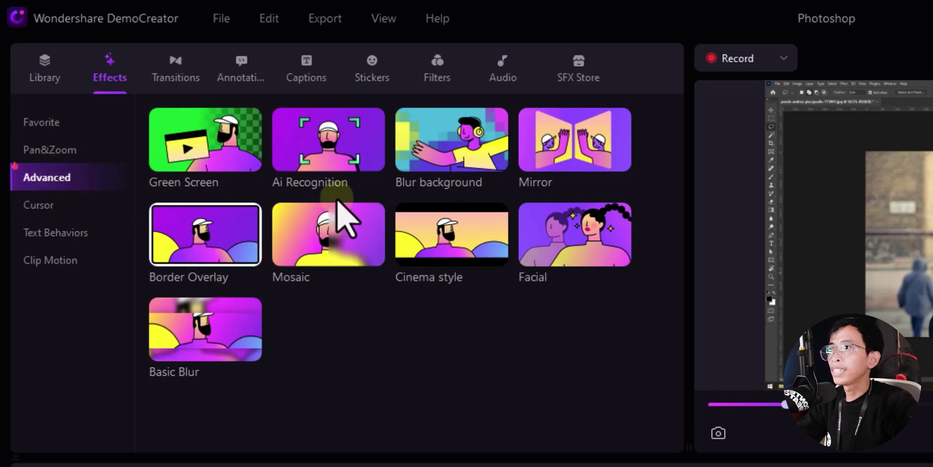
{"action": "left_click_drag", "start_coordinate": [209, 246], "coordinate": [214, 397]}
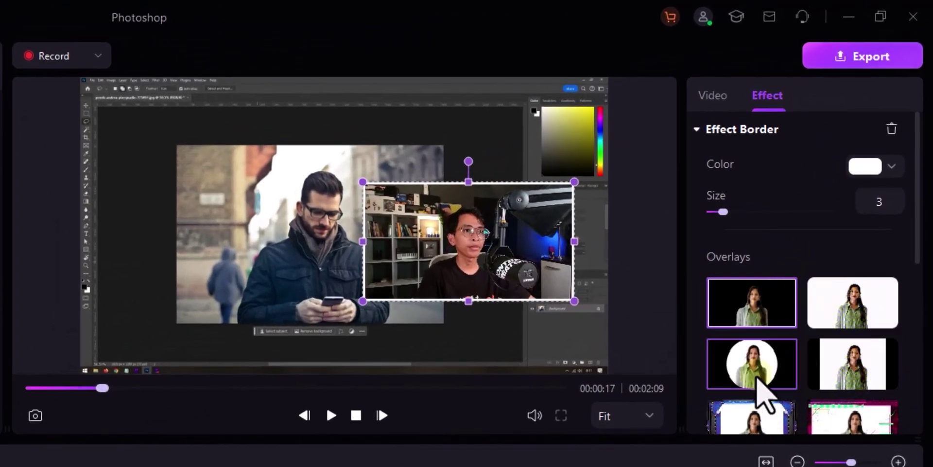
Give the webcam clip the circular border overlay, trying the blue futuristic frame for comparison
{"action": "left_click", "coordinate": [759, 382]}
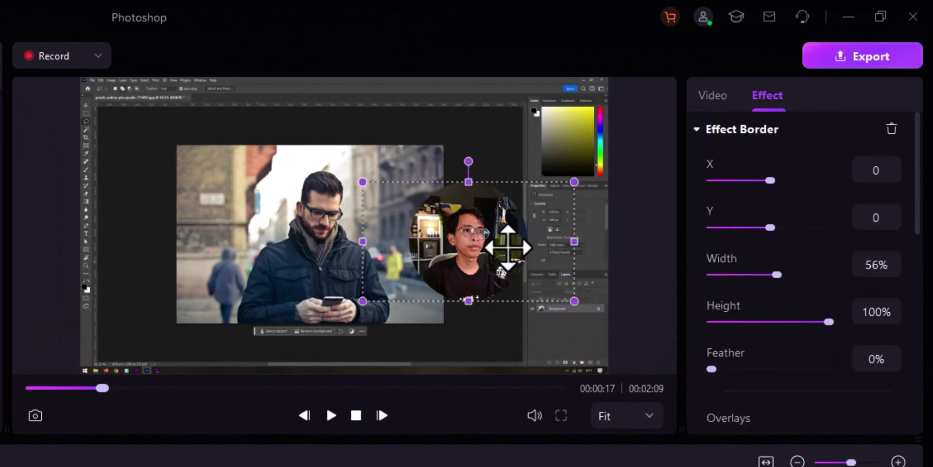
{"action": "scroll", "coordinate": [776, 386], "scroll_direction": "down", "scroll_amount": 3}
{"action": "scroll", "coordinate": [778, 388], "scroll_direction": "down", "scroll_amount": 2}
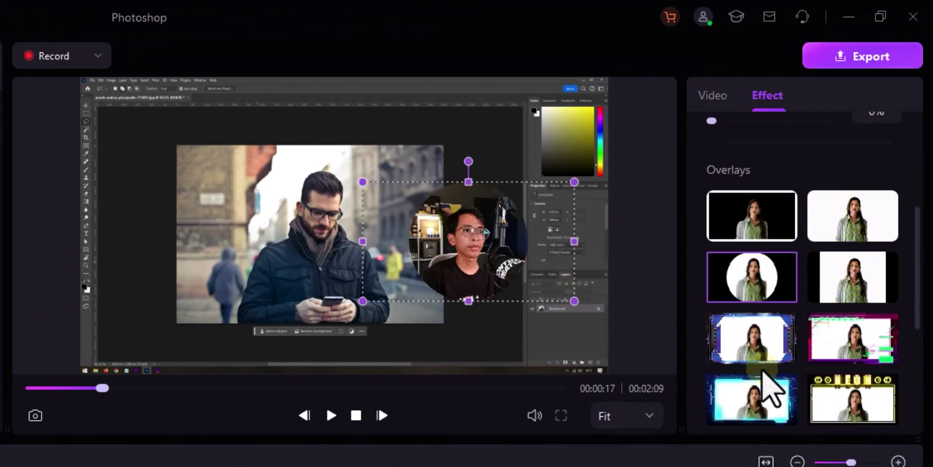
{"action": "left_click", "coordinate": [768, 348]}
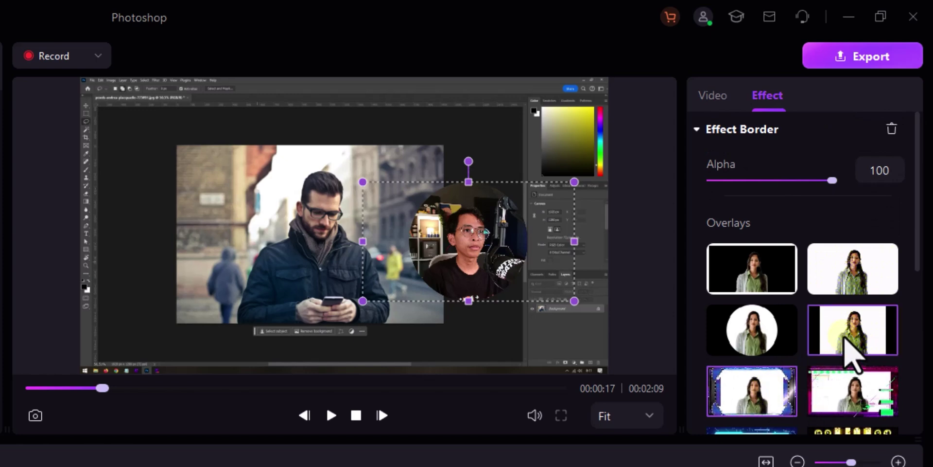
{"action": "scroll", "coordinate": [843, 372], "scroll_direction": "down", "scroll_amount": 1}
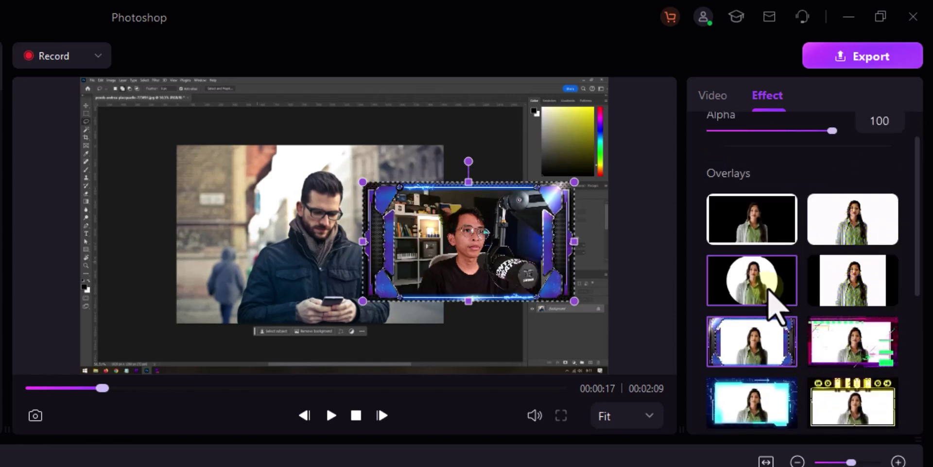
{"action": "left_click", "coordinate": [773, 291]}
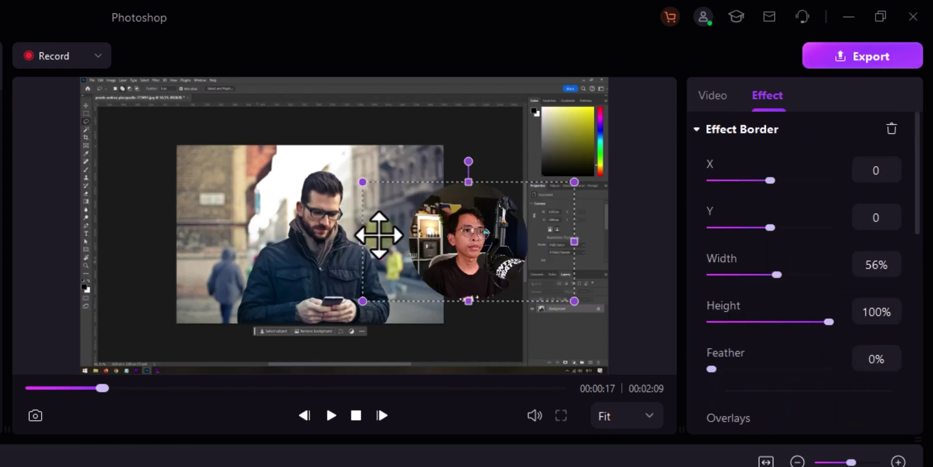
Move the circular webcam overlay to the canvas's lower-left corner and scale it down slightly
{"action": "left_click_drag", "start_coordinate": [500, 246], "coordinate": [179, 302]}
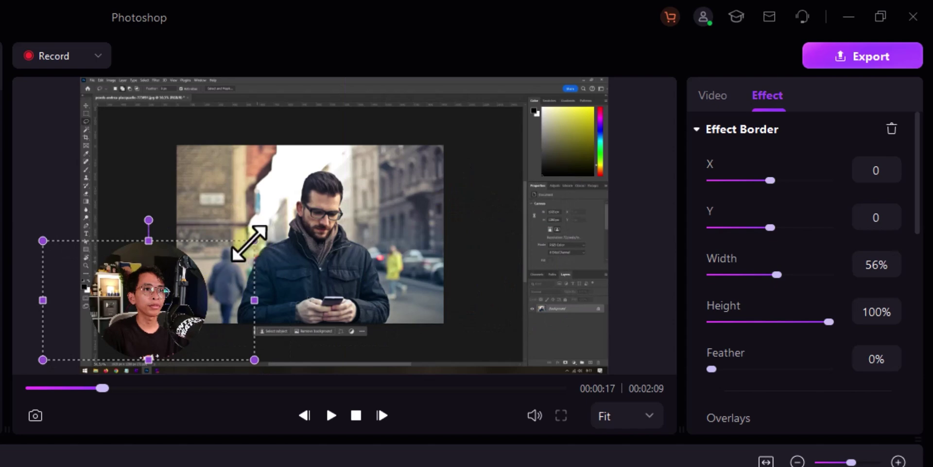
{"action": "left_click_drag", "start_coordinate": [254, 240], "coordinate": [221, 266]}
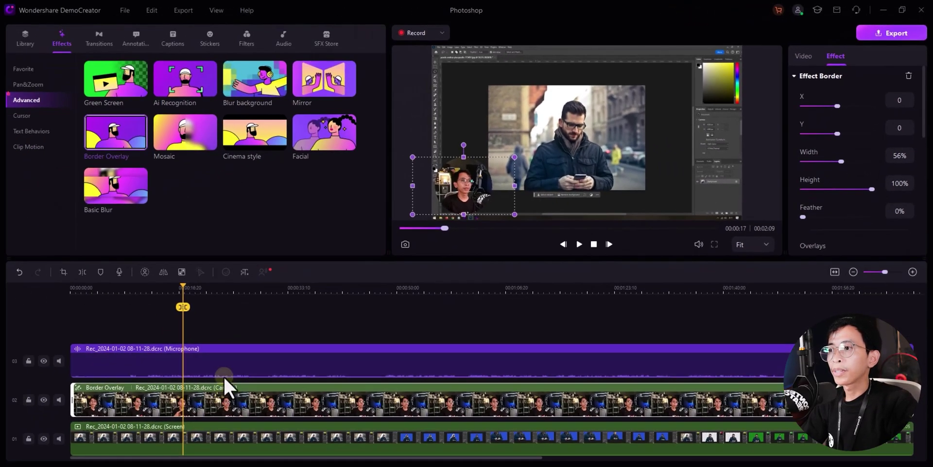
Select the screen recording clip, go to 00:00:25 and increase the scale of its recorded cursor
{"action": "left_click", "coordinate": [218, 443]}
{"action": "left_click_drag", "start_coordinate": [209, 285], "coordinate": [236, 300]}
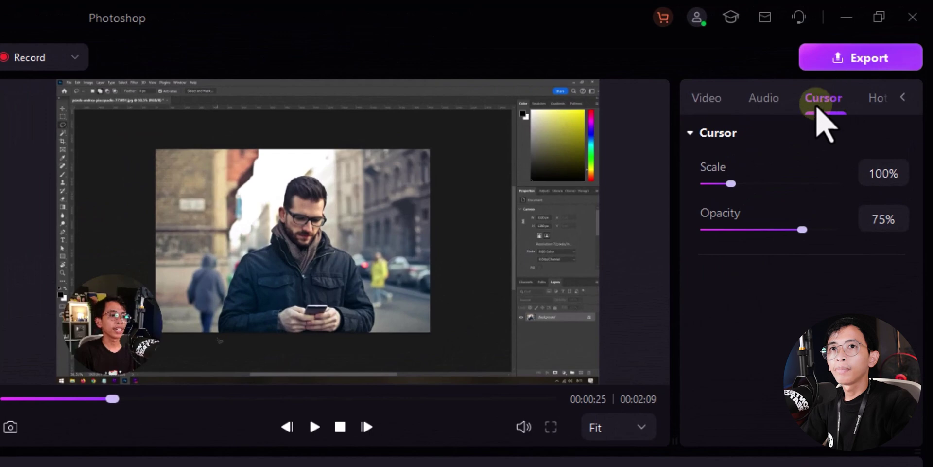
{"action": "left_click_drag", "start_coordinate": [731, 184], "coordinate": [763, 185]}
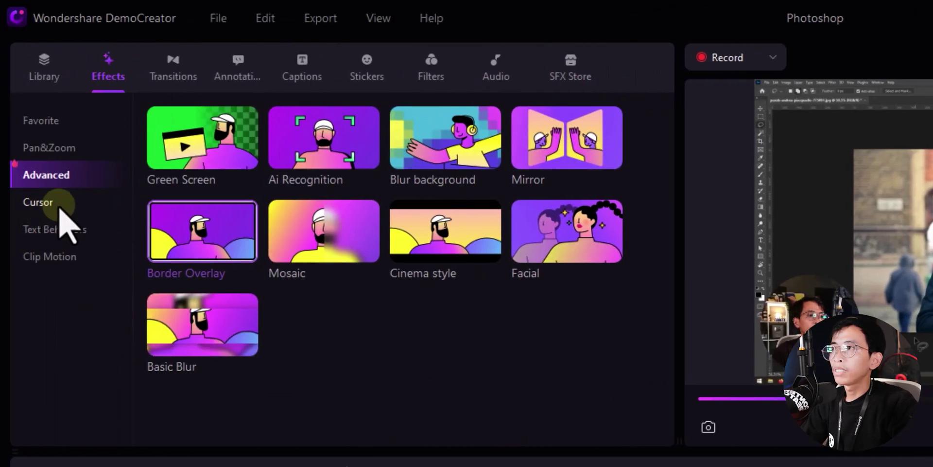
Apply the Cursor Highlight effect to the screen recording clip and check the recorded cursor at 00:00:29
{"action": "left_click", "coordinate": [58, 204]}
{"action": "left_click_drag", "start_coordinate": [205, 148], "coordinate": [236, 438]}
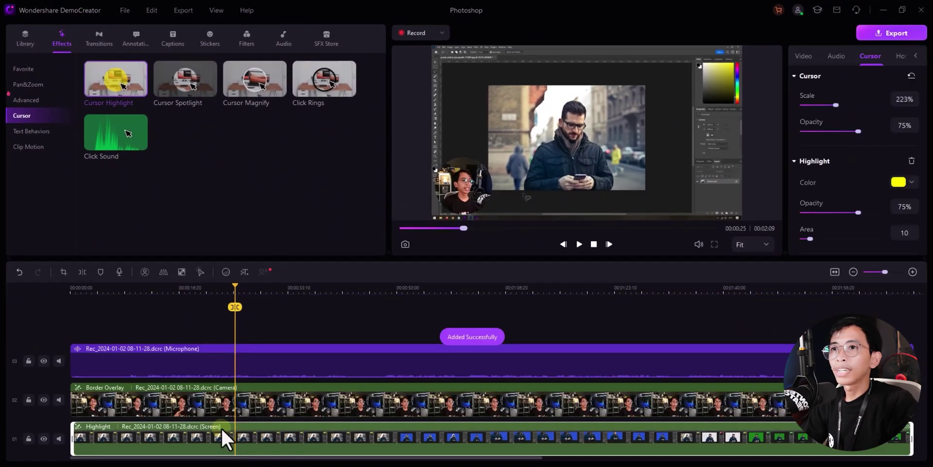
{"action": "left_click_drag", "start_coordinate": [235, 306], "coordinate": [261, 292]}
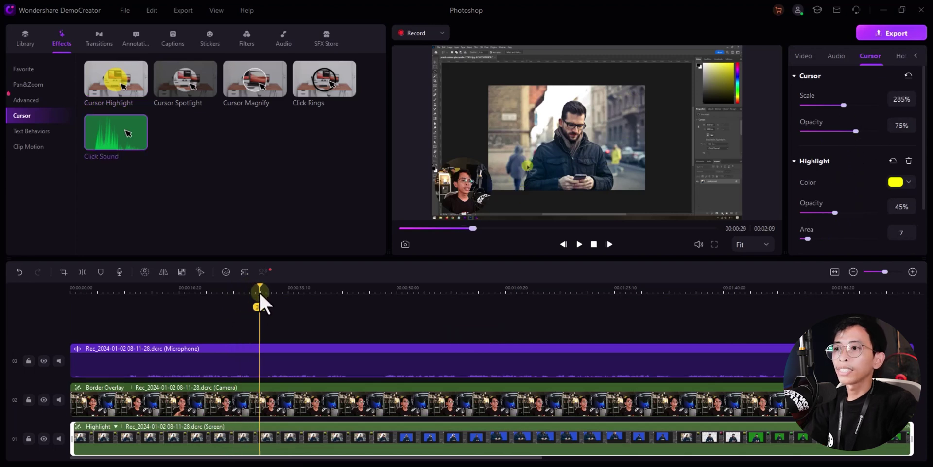
Raise the microphone clip's volume to 120% and turn on Normal Noise reduction at the Low value
{"action": "left_click", "coordinate": [230, 371]}
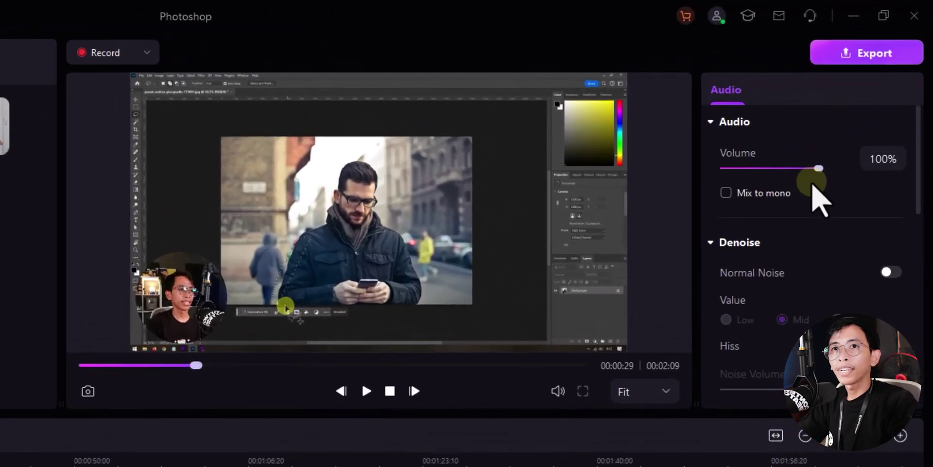
{"action": "left_click_drag", "start_coordinate": [856, 114], "coordinate": [901, 121]}
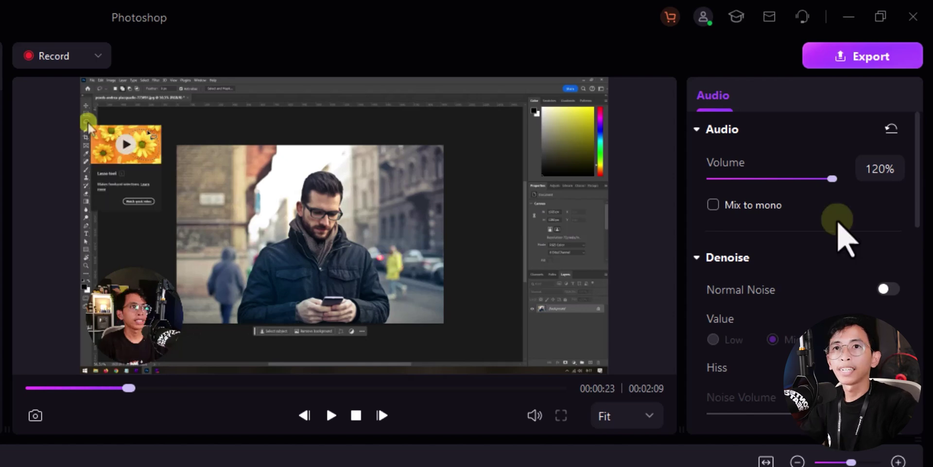
{"action": "left_click_drag", "start_coordinate": [917, 203], "coordinate": [919, 233]}
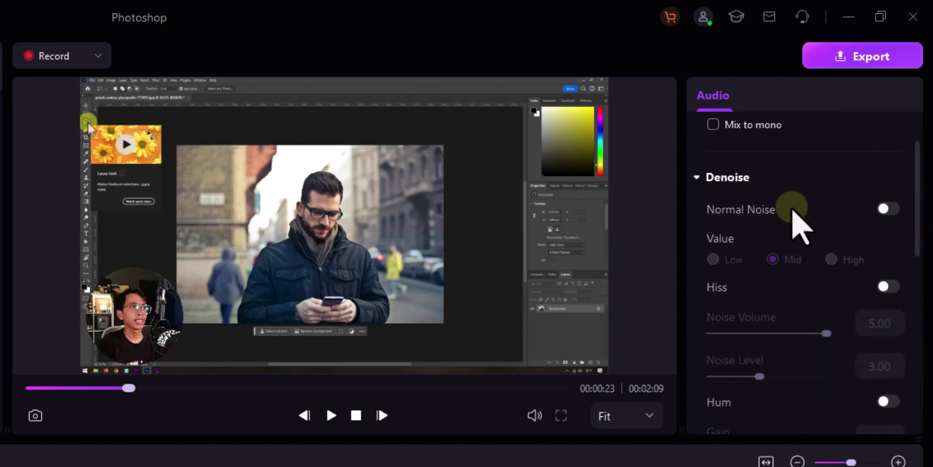
{"action": "left_click", "coordinate": [885, 210]}
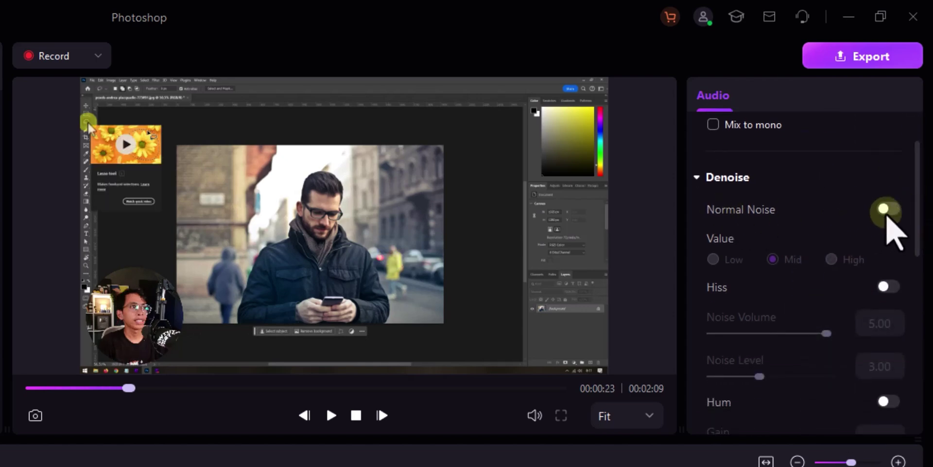
{"action": "left_click", "coordinate": [713, 259]}
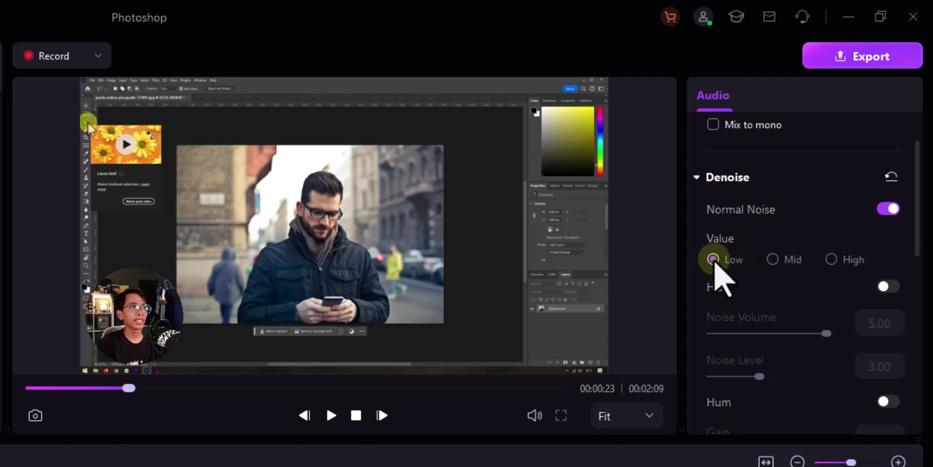
Enable Hiss removal on the microphone clip with noise level 2.61 and noise volume -18.63
{"action": "mouse_move", "coordinate": [916, 249]}
{"action": "left_mouse_down"}
{"action": "mouse_move", "coordinate": [916, 257]}
{"action": "mouse_move", "coordinate": [905, 249]}
{"action": "left_mouse_up"}
{"action": "left_click", "coordinate": [885, 198]}
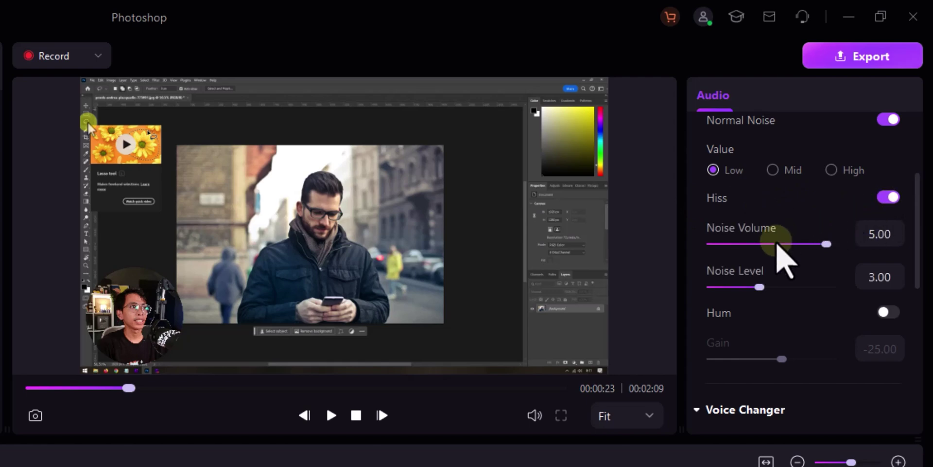
{"action": "left_click_drag", "start_coordinate": [759, 286], "coordinate": [750, 287]}
{"action": "left_click", "coordinate": [801, 244]}
Enable Hum removal with a gain of -41.10 and look through the Voice Changer presets
{"action": "left_click", "coordinate": [889, 312]}
{"action": "left_click_drag", "start_coordinate": [787, 369], "coordinate": [751, 361]}
{"action": "scroll", "coordinate": [846, 369], "scroll_direction": "down", "scroll_amount": 2}
{"action": "scroll", "coordinate": [854, 315], "scroll_direction": "down", "scroll_amount": 3}
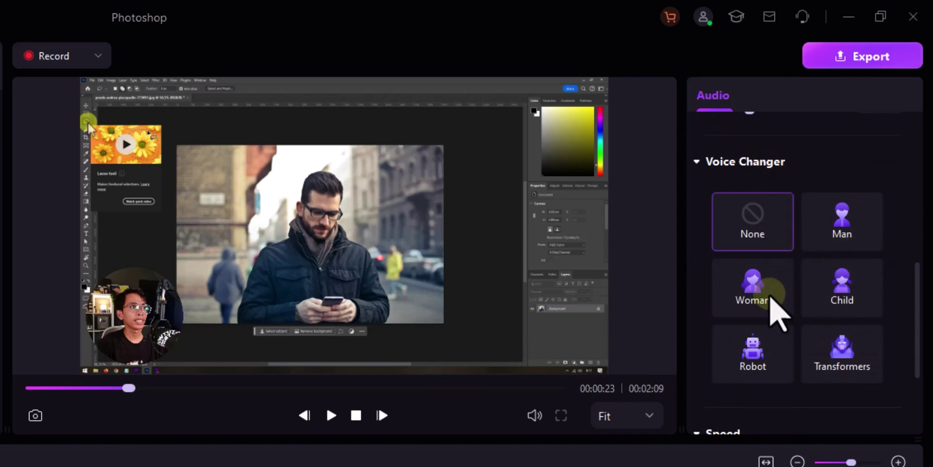
{"action": "scroll", "coordinate": [826, 335], "scroll_direction": "down", "scroll_amount": 3}
{"action": "scroll", "coordinate": [821, 341], "scroll_direction": "up", "scroll_amount": 8}
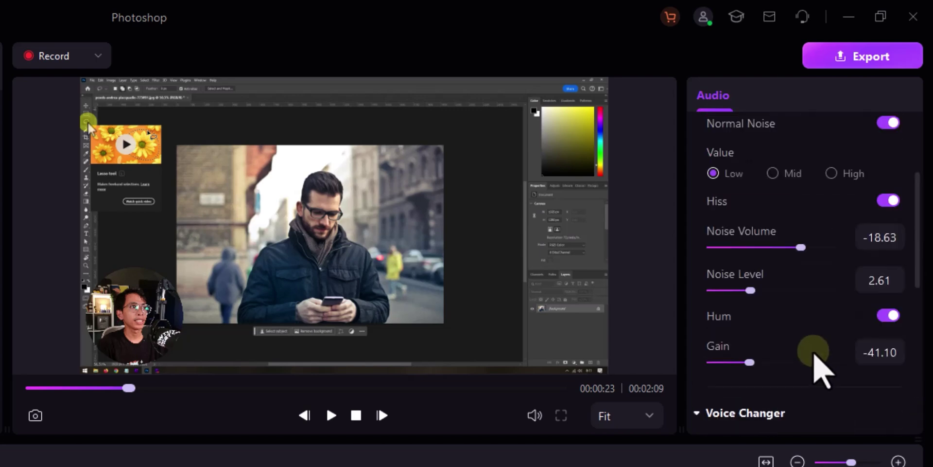
{"action": "scroll", "coordinate": [836, 253], "scroll_direction": "down", "scroll_amount": 2}
{"action": "scroll", "coordinate": [851, 225], "scroll_direction": "up", "scroll_amount": 1}
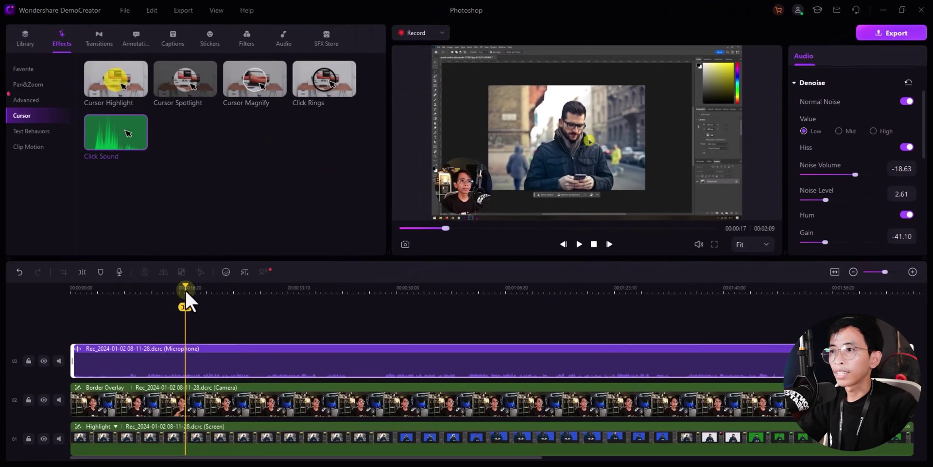
Play back the denoised audio from 00:00:17 and reselect the microphone clip
{"action": "key", "text": "space"}
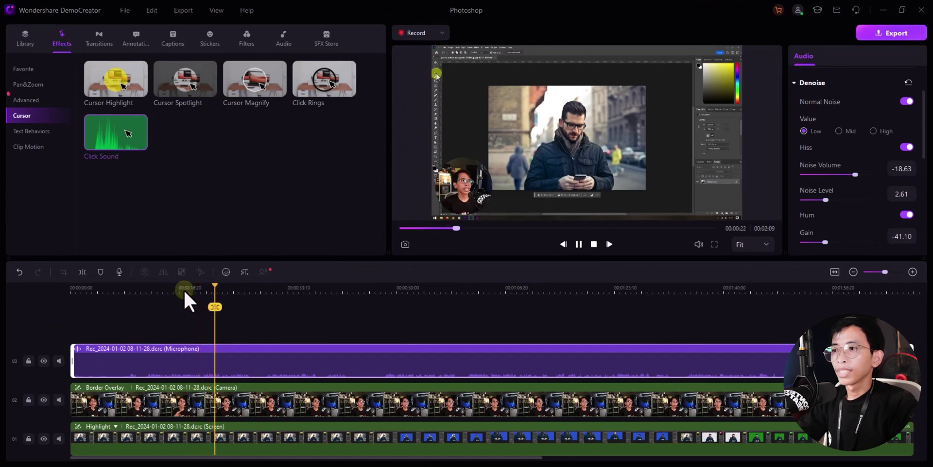
{"action": "key", "text": "space"}
{"action": "left_click", "coordinate": [370, 317]}
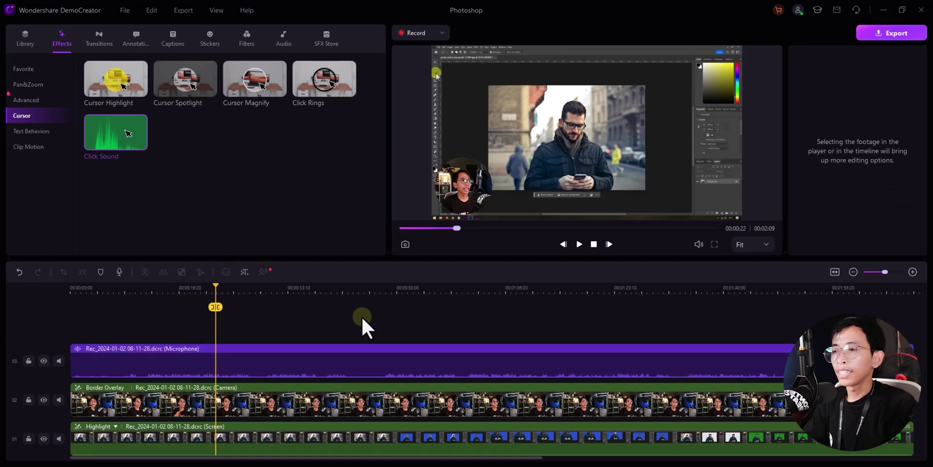
{"action": "left_click", "coordinate": [182, 371]}
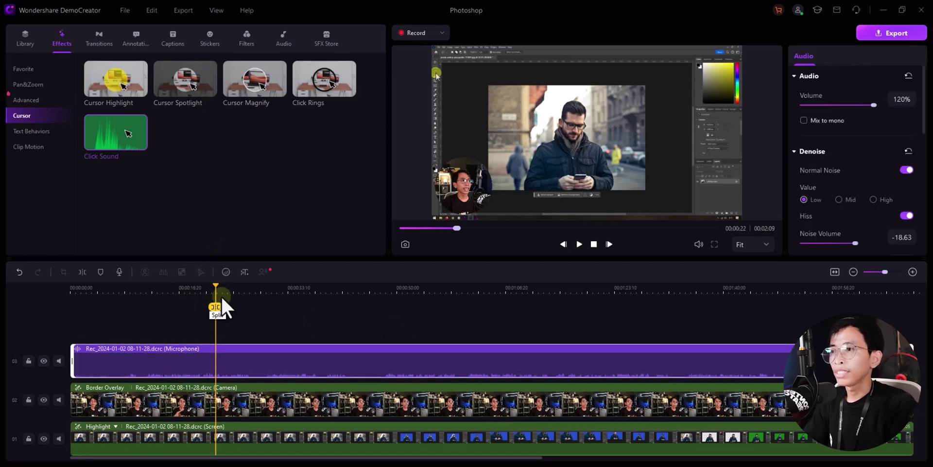
Split the microphone, camera and screen clips at about 7 seconds and delete the opening segment on all three tracks
{"action": "left_click_drag", "start_coordinate": [223, 287], "coordinate": [114, 306]}
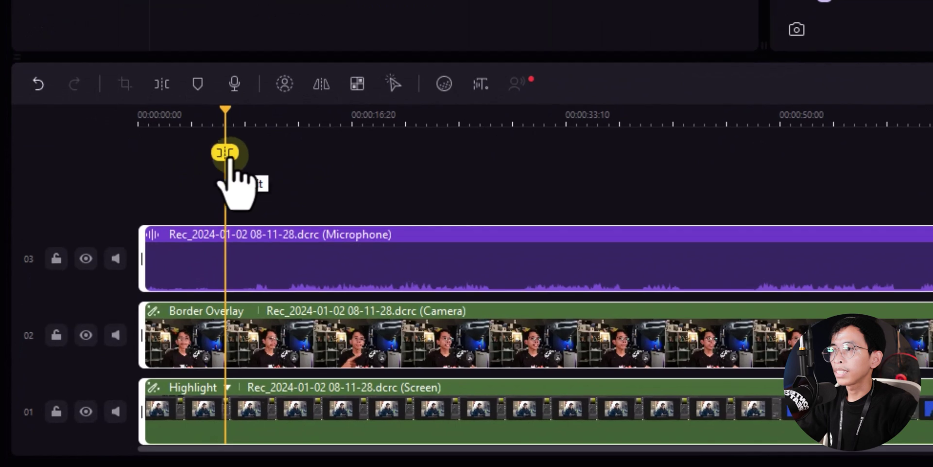
{"action": "left_click", "coordinate": [226, 154]}
{"action": "left_click", "coordinate": [291, 121]}
{"action": "left_click", "coordinate": [195, 393]}
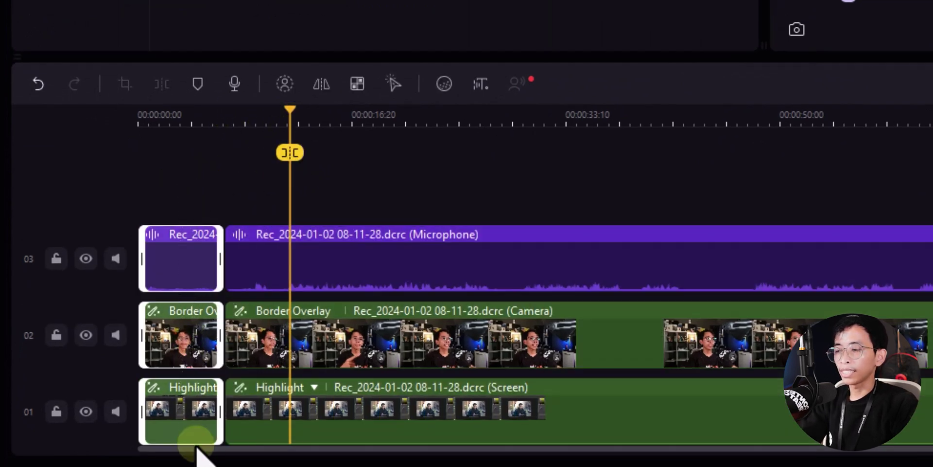
{"action": "left_click", "coordinate": [207, 270]}
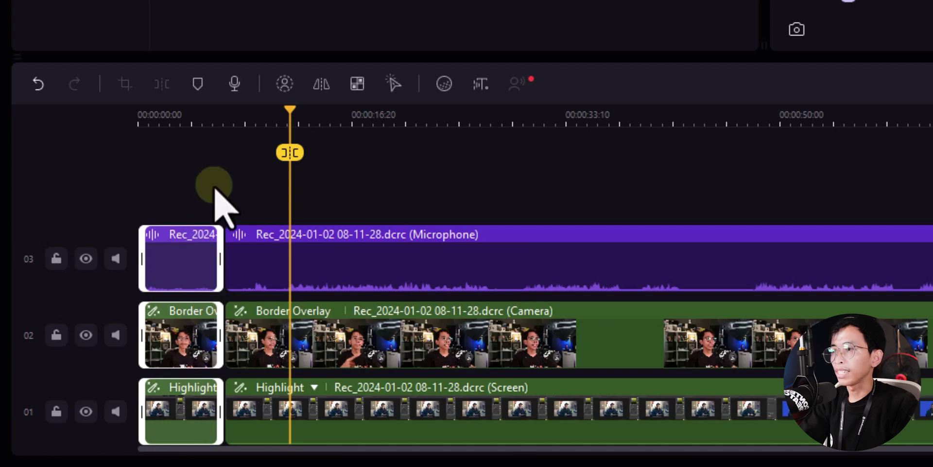
{"action": "key", "text": "Delete"}
{"action": "left_click", "coordinate": [319, 121]}
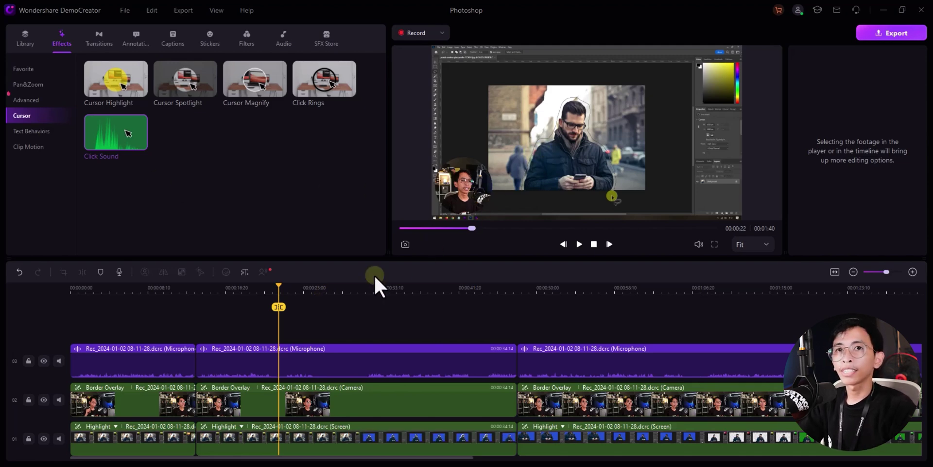
Add the Zoom to bottom right effect to the middle screen recording clip at 00:00:22 and preview it
{"action": "left_click", "coordinate": [292, 292]}
{"action": "key", "text": "space"}
{"action": "key", "text": "space"}
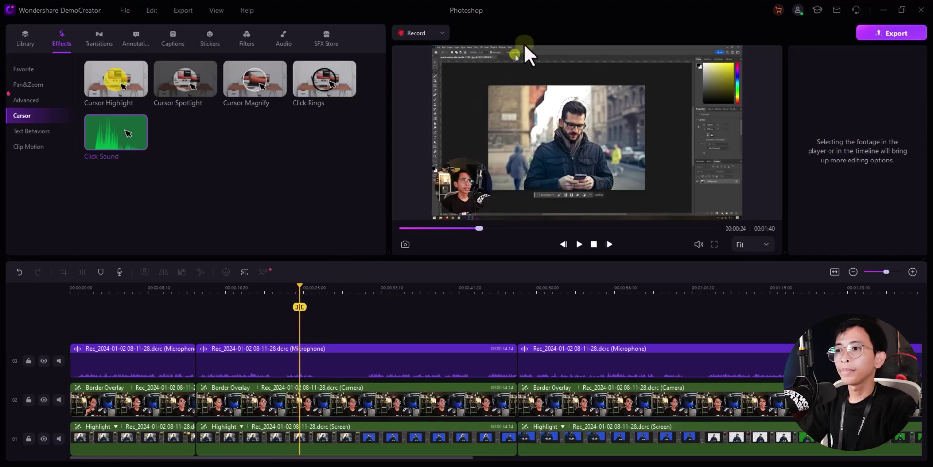
{"action": "left_click_drag", "start_coordinate": [290, 288], "coordinate": [282, 288]}
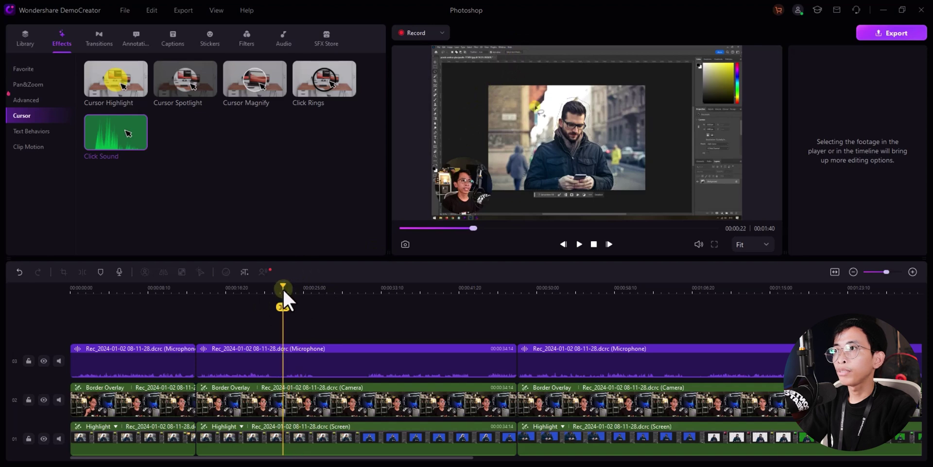
{"action": "left_click", "coordinate": [28, 84]}
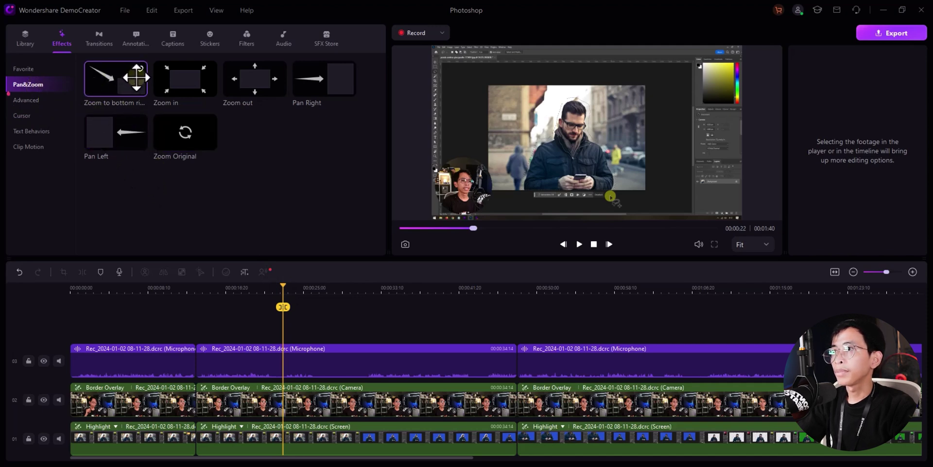
{"action": "mouse_move", "coordinate": [137, 77]}
{"action": "left_mouse_down"}
{"action": "mouse_move", "coordinate": [138, 112]}
{"action": "mouse_move", "coordinate": [262, 345]}
{"action": "mouse_move", "coordinate": [290, 433]}
{"action": "left_mouse_up"}
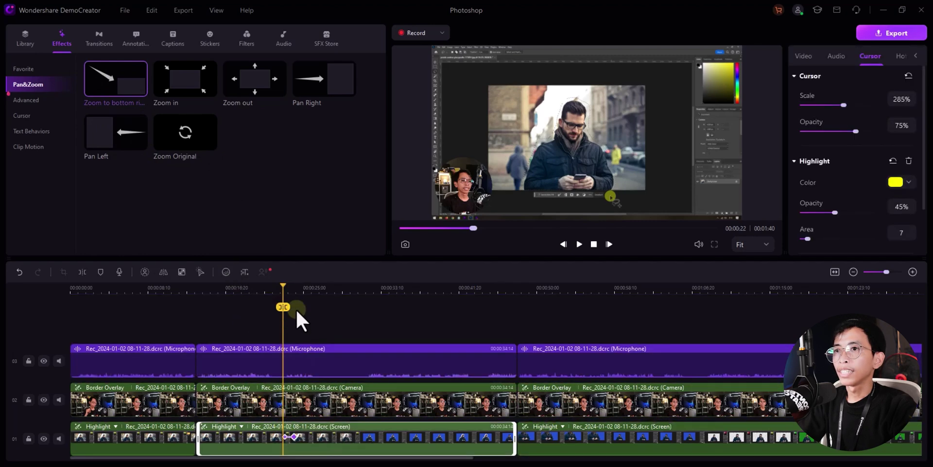
{"action": "key", "text": "space"}
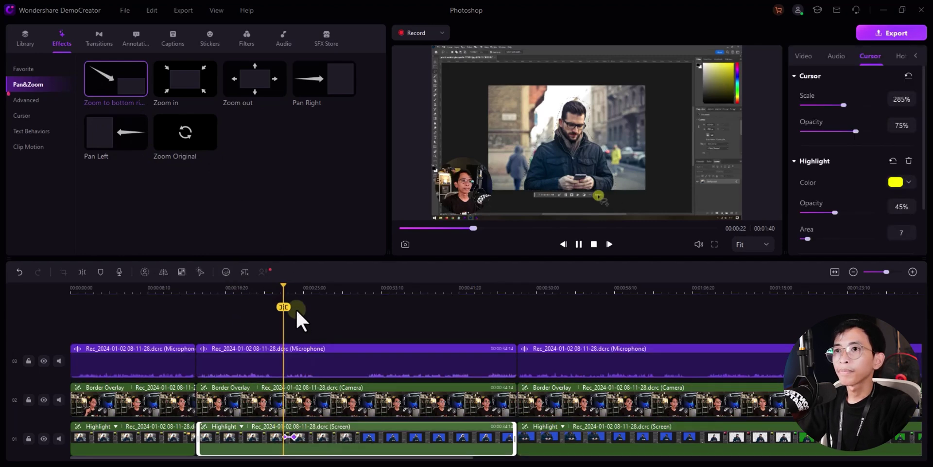
{"action": "key", "text": "space"}
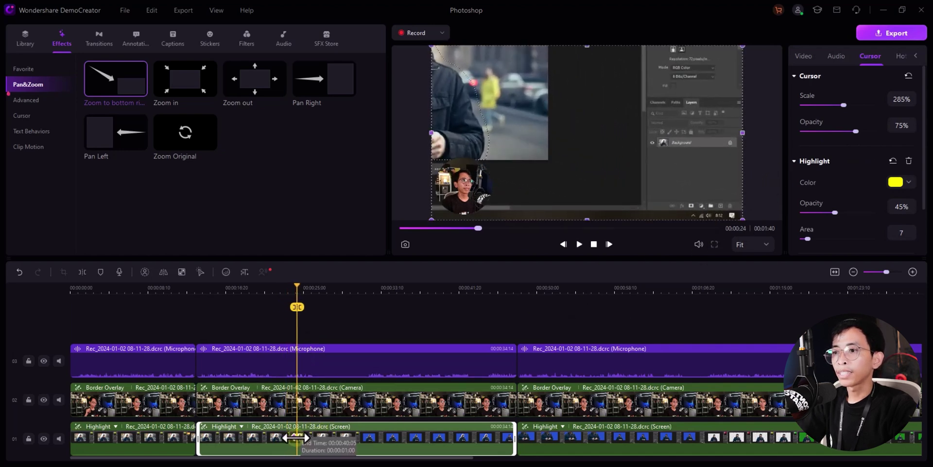
Move the zoom's end frame over the Photoshop options bar near the recording's upper-left area, resize it to 554 × 312 and preview it
{"action": "double_click", "coordinate": [296, 438]}
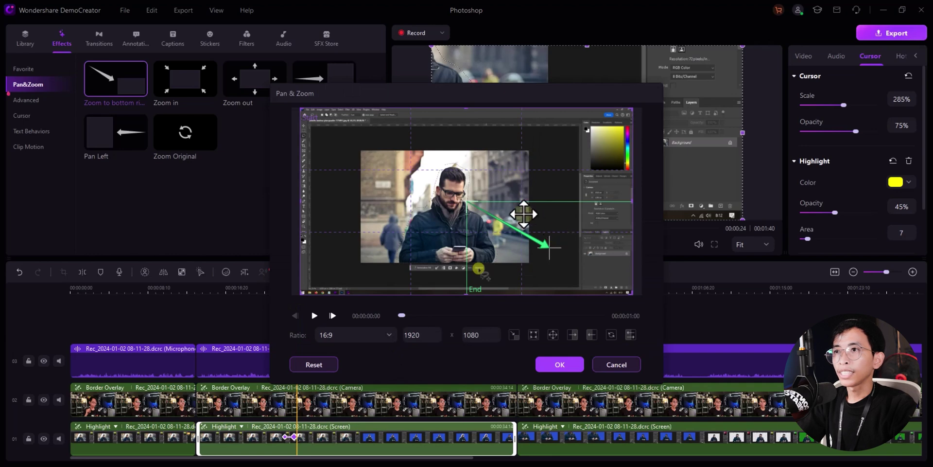
{"action": "left_click_drag", "start_coordinate": [586, 248], "coordinate": [439, 129]}
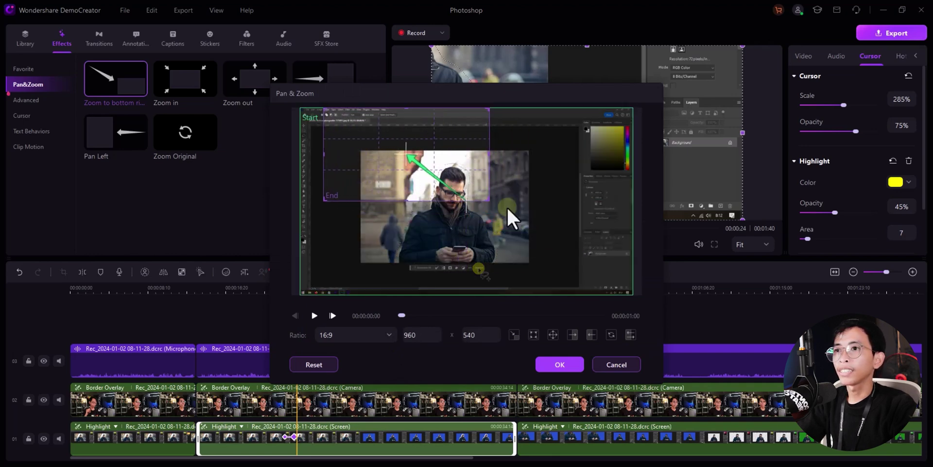
{"action": "left_click_drag", "start_coordinate": [483, 199], "coordinate": [428, 146]}
{"action": "left_click", "coordinate": [560, 364]}
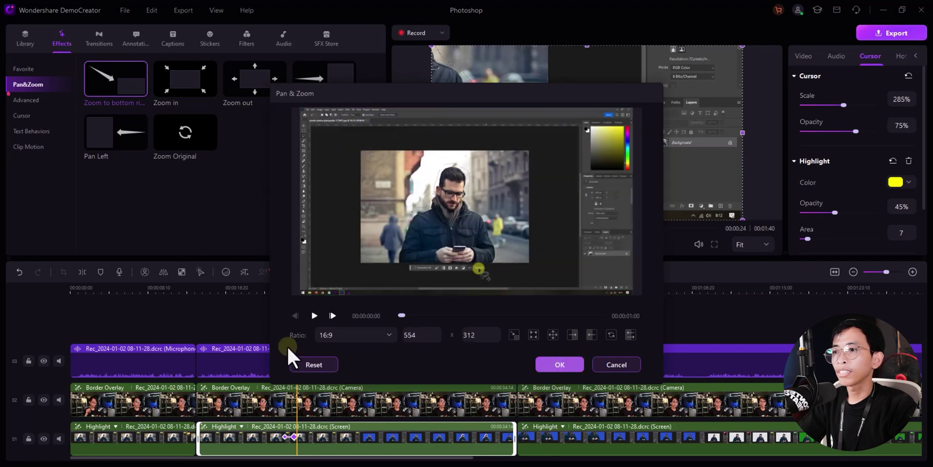
{"action": "left_click", "coordinate": [578, 244]}
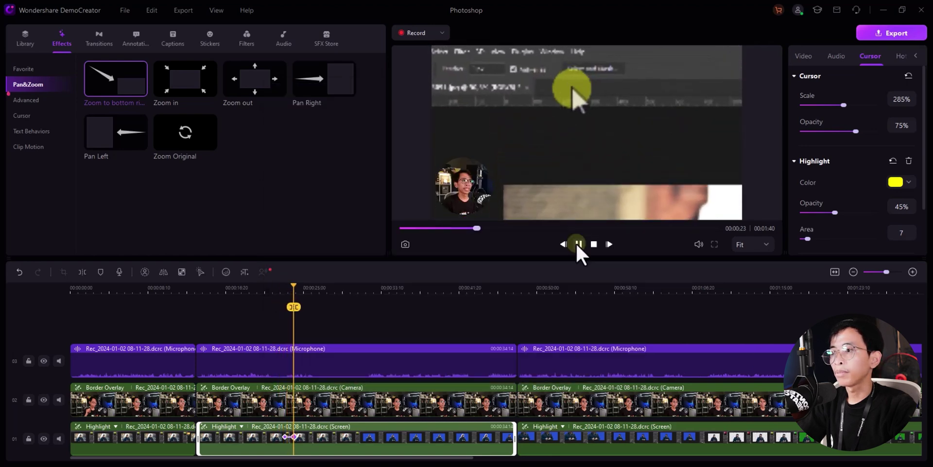
{"action": "left_click", "coordinate": [578, 244]}
Add a second zoom effect at 00:00:31 with its end frame enlarged to the full 1920 × 1080 screen, and preview the zoom-out
{"action": "left_click", "coordinate": [361, 289]}
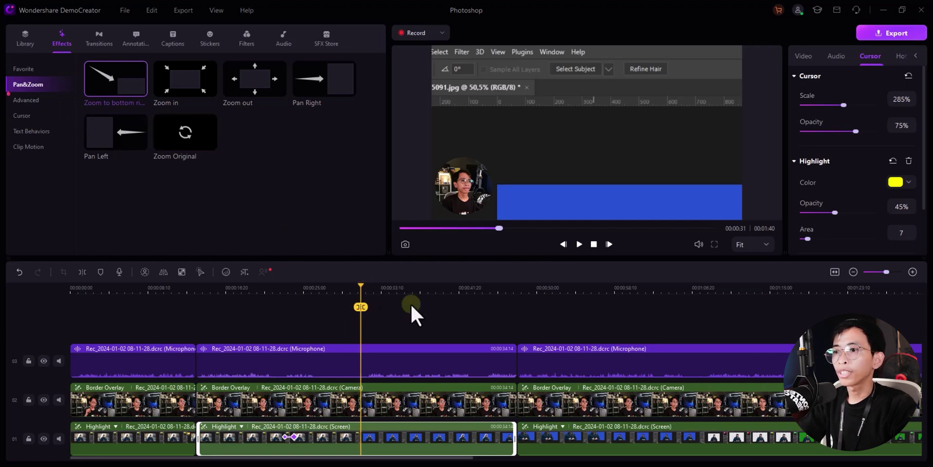
{"action": "left_click_drag", "start_coordinate": [112, 89], "coordinate": [360, 439]}
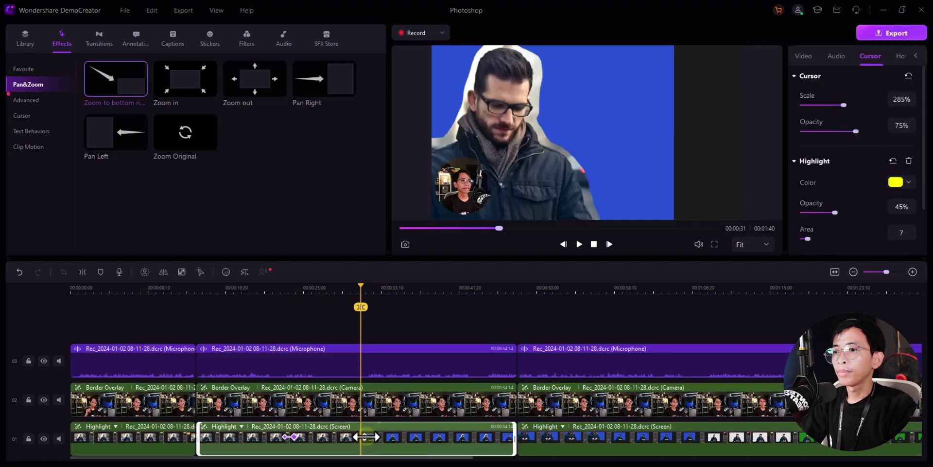
{"action": "double_click", "coordinate": [366, 436]}
{"action": "left_click_drag", "start_coordinate": [571, 234], "coordinate": [377, 129]}
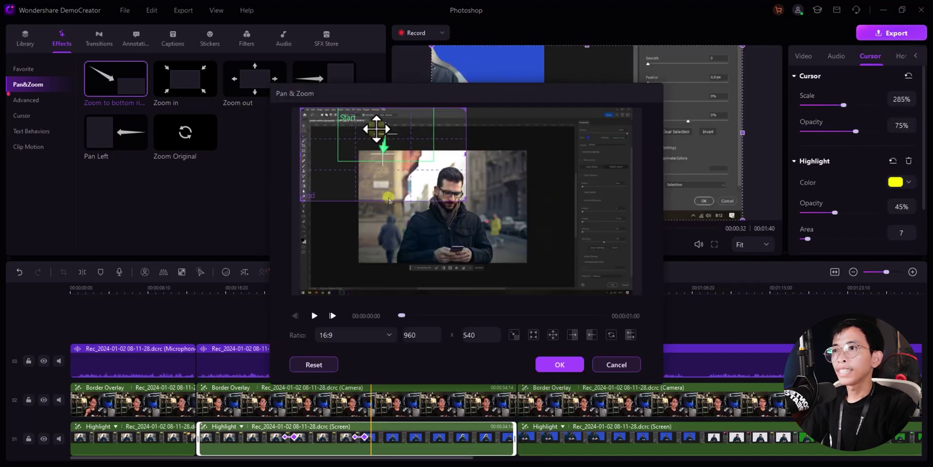
{"action": "left_click_drag", "start_coordinate": [466, 200], "coordinate": [661, 318]}
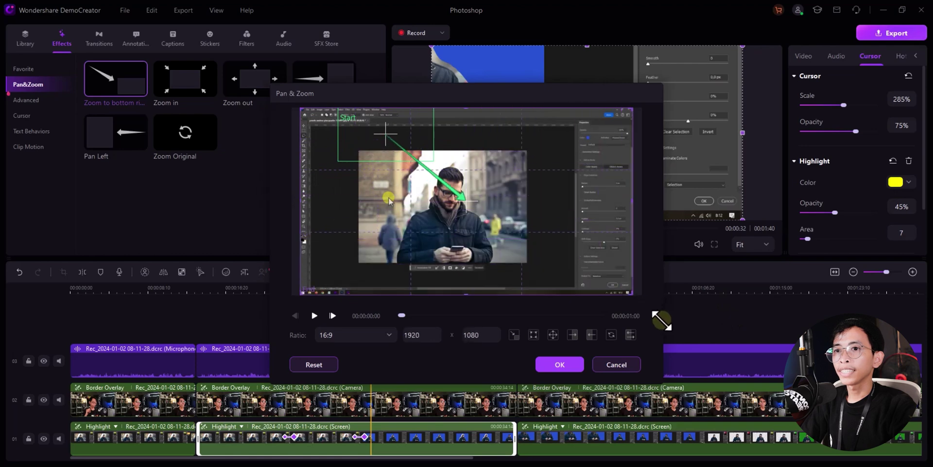
{"action": "left_click", "coordinate": [562, 363]}
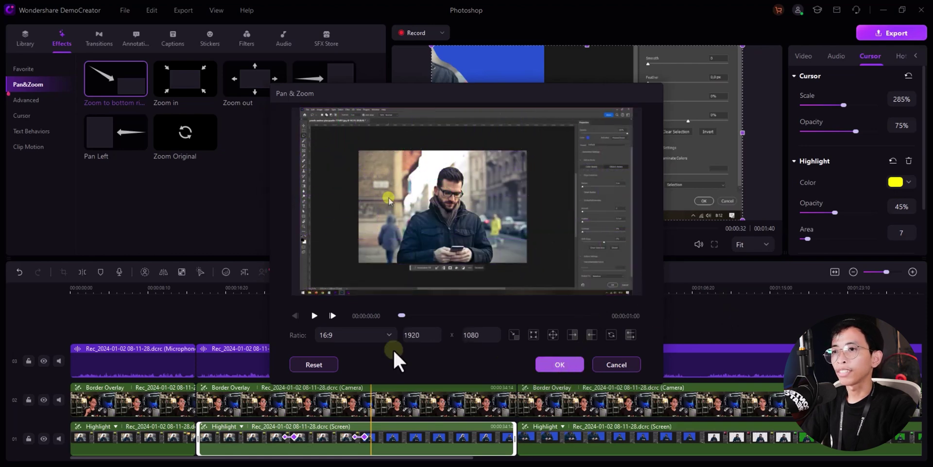
{"action": "left_click", "coordinate": [350, 299]}
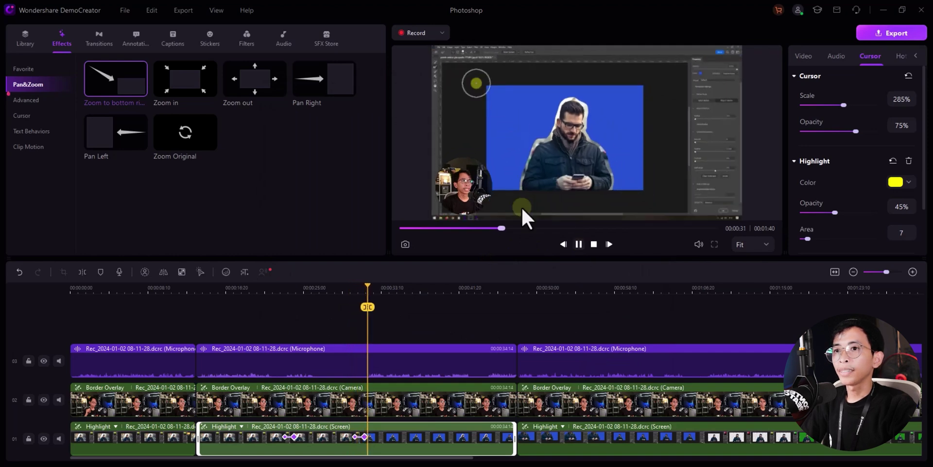
{"action": "left_click", "coordinate": [578, 244]}
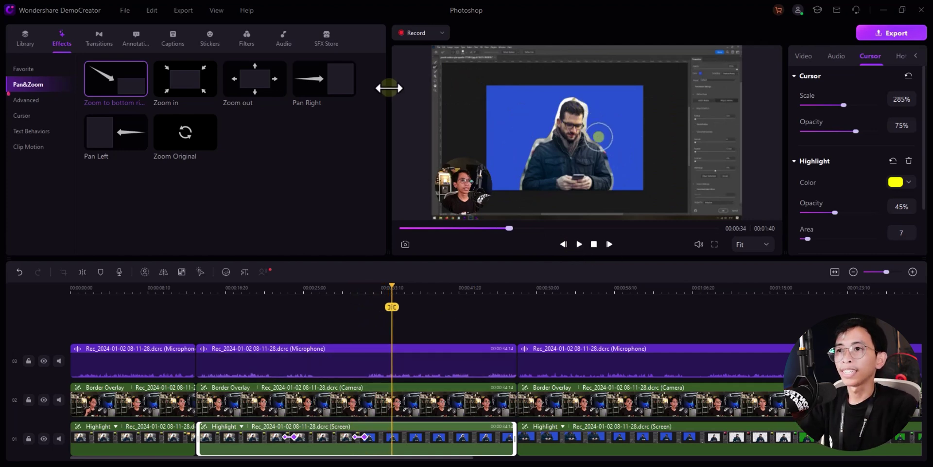
Apply the Simple Roll Left transition at the first cut between the camera and screen clips, and preview it
{"action": "scroll", "coordinate": [117, 78], "scroll_direction": "down", "scroll_amount": 10}
{"action": "left_click", "coordinate": [98, 44]}
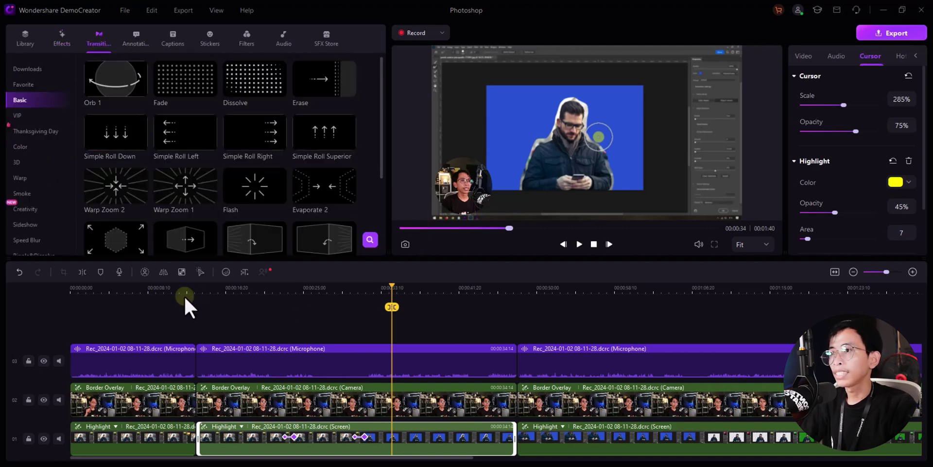
{"action": "left_click_drag", "start_coordinate": [177, 290], "coordinate": [524, 298]}
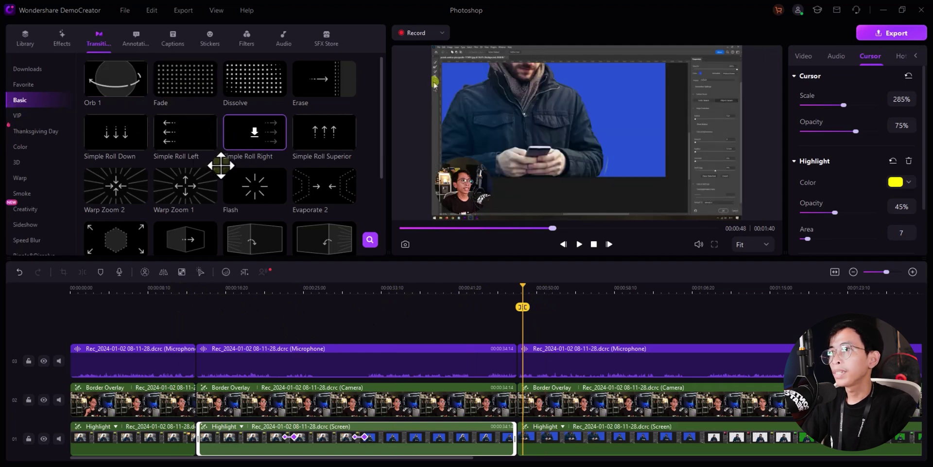
{"action": "scroll", "coordinate": [185, 77], "scroll_direction": "down", "scroll_amount": 1}
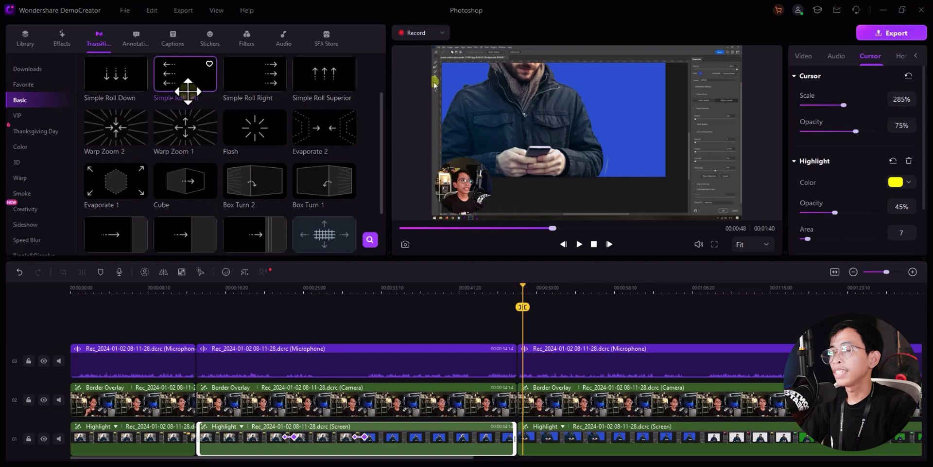
{"action": "left_click_drag", "start_coordinate": [183, 75], "coordinate": [196, 402]}
{"action": "left_click", "coordinate": [180, 291]}
{"action": "left_click", "coordinate": [578, 244]}
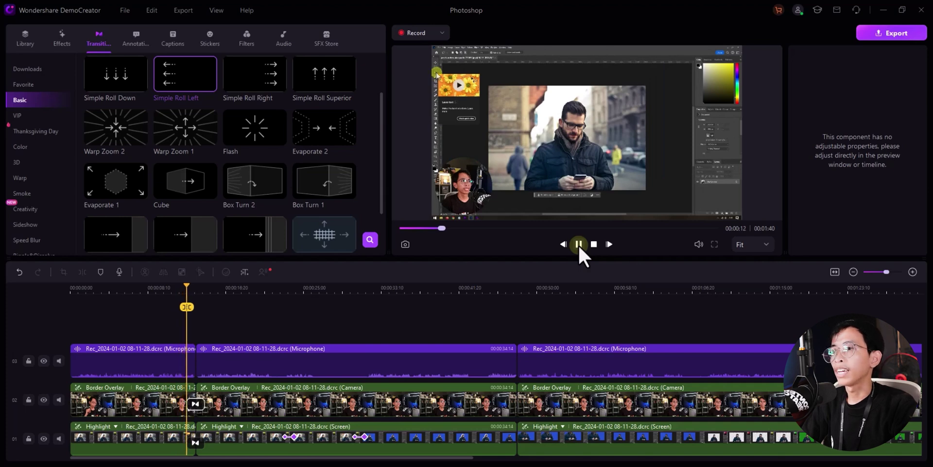
{"action": "left_click", "coordinate": [578, 245]}
{"action": "left_click_drag", "start_coordinate": [181, 286], "coordinate": [159, 288]}
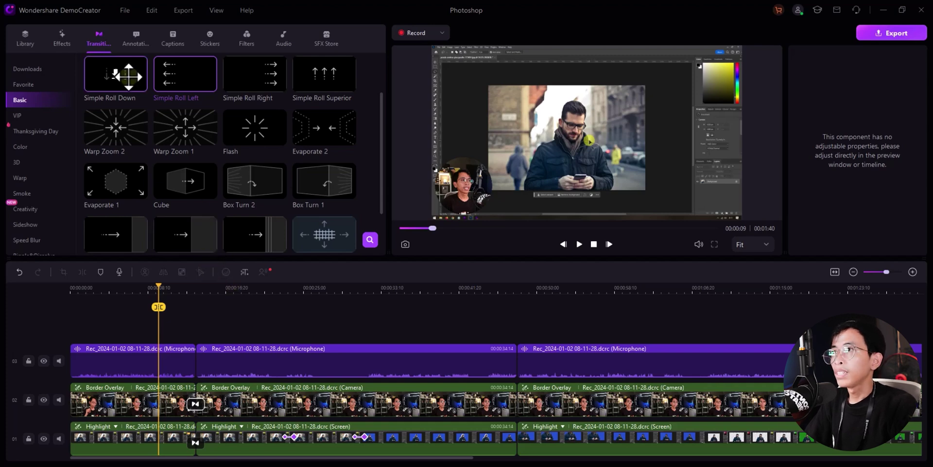
Add the Game Top Assets lower-third title on a new track near the end of the video, at about 00:01:33
{"action": "left_click", "coordinate": [175, 37]}
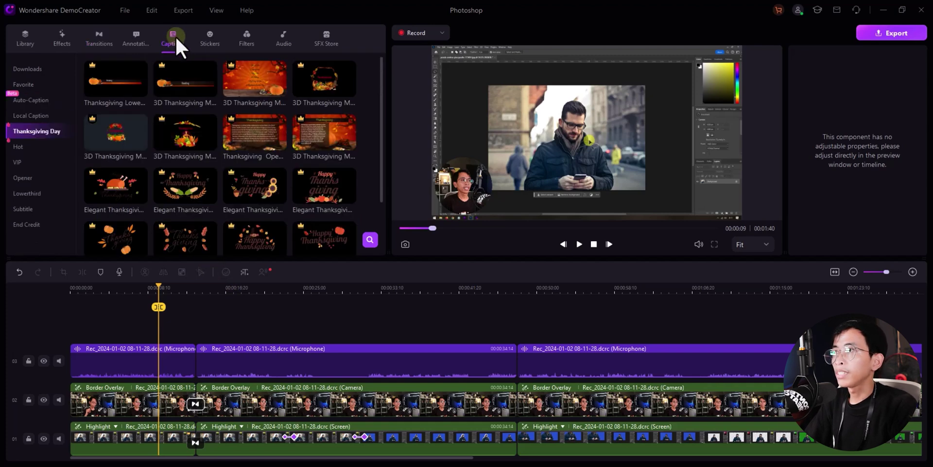
{"action": "scroll", "coordinate": [171, 152], "scroll_direction": "down", "scroll_amount": 1}
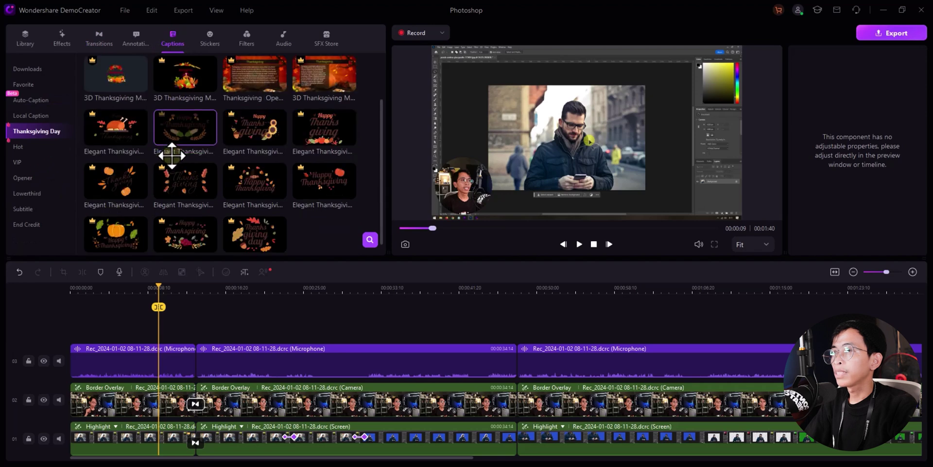
{"action": "left_click", "coordinate": [31, 147]}
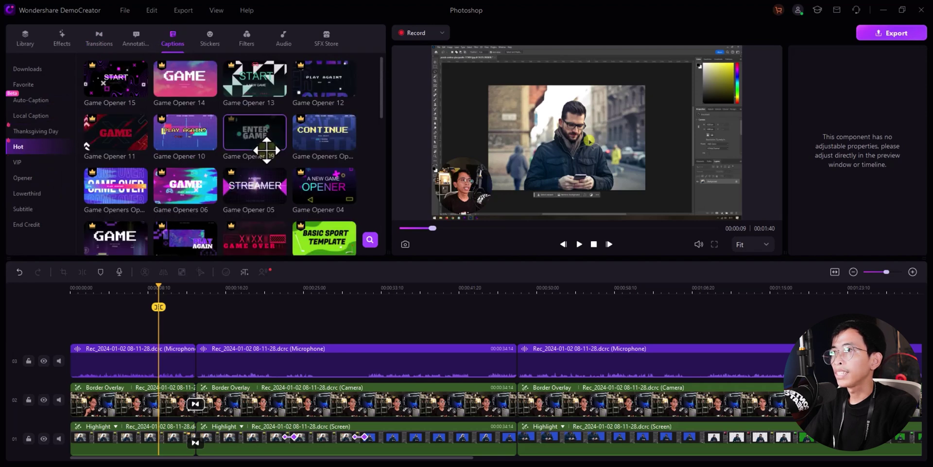
{"action": "scroll", "coordinate": [202, 192], "scroll_direction": "down", "scroll_amount": 2}
{"action": "left_click", "coordinate": [24, 208]}
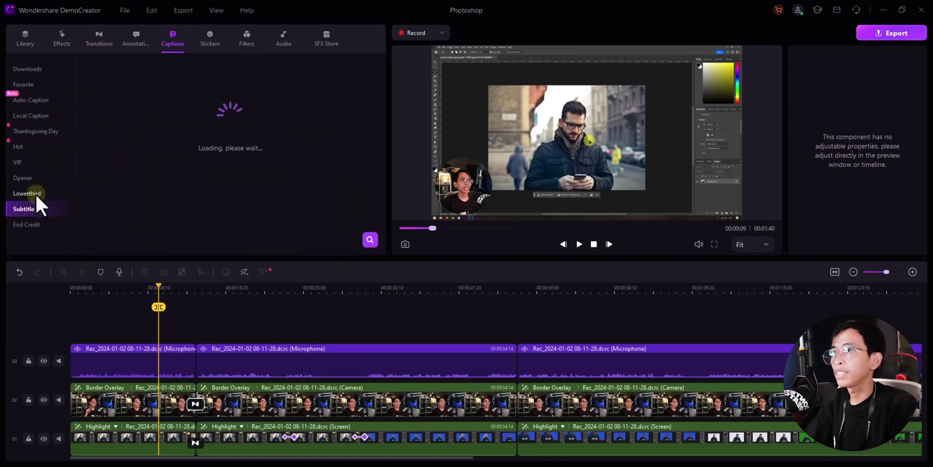
{"action": "left_click", "coordinate": [34, 193]}
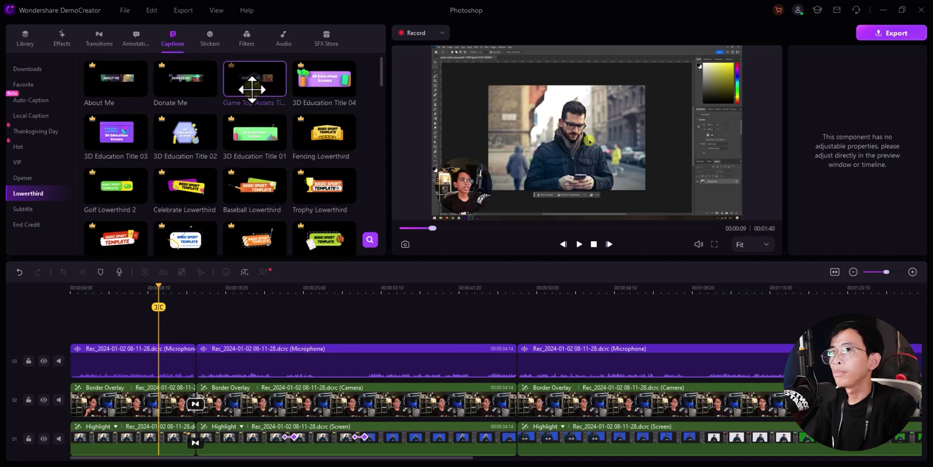
{"action": "left_click_drag", "start_coordinate": [251, 89], "coordinate": [707, 348]}
{"action": "left_click", "coordinate": [717, 287]}
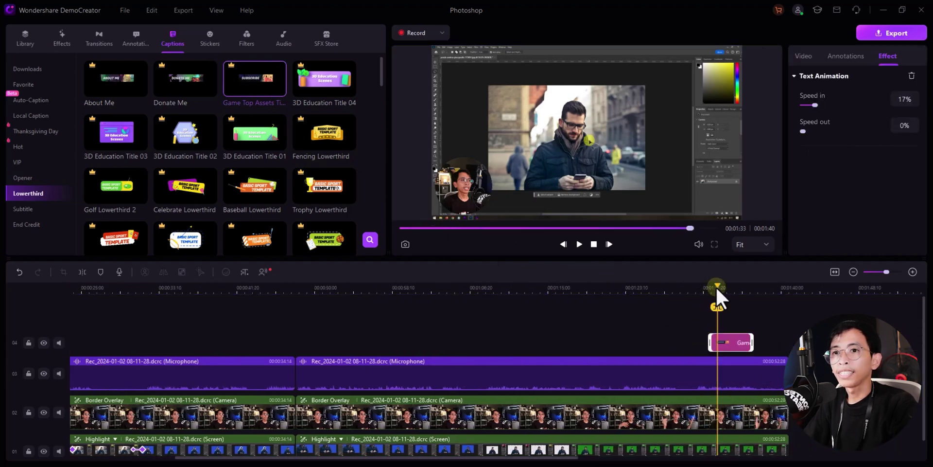
Scale the SUBSCRIBE title to 36%, move it to X 609.0, Y -368.1 in the frame's lower-right area and preview it
{"action": "left_click", "coordinate": [731, 292]}
{"action": "left_click", "coordinate": [588, 133]}
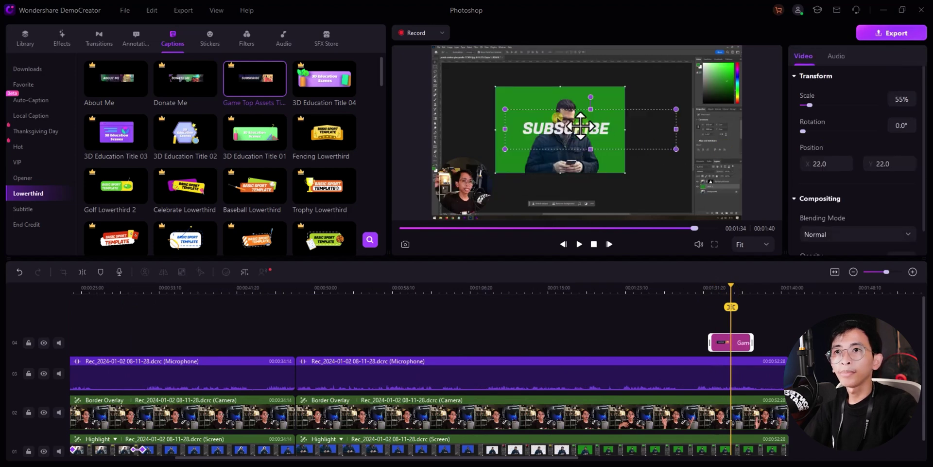
{"action": "left_click", "coordinate": [581, 128]}
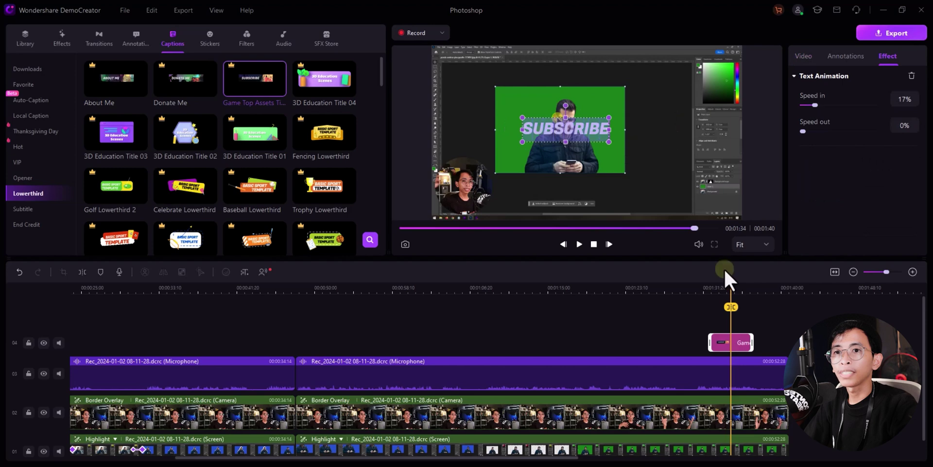
{"action": "left_click", "coordinate": [774, 312]}
{"action": "left_click", "coordinate": [745, 287]}
{"action": "left_click", "coordinate": [740, 340]}
{"action": "left_click_drag", "start_coordinate": [727, 285], "coordinate": [739, 276]}
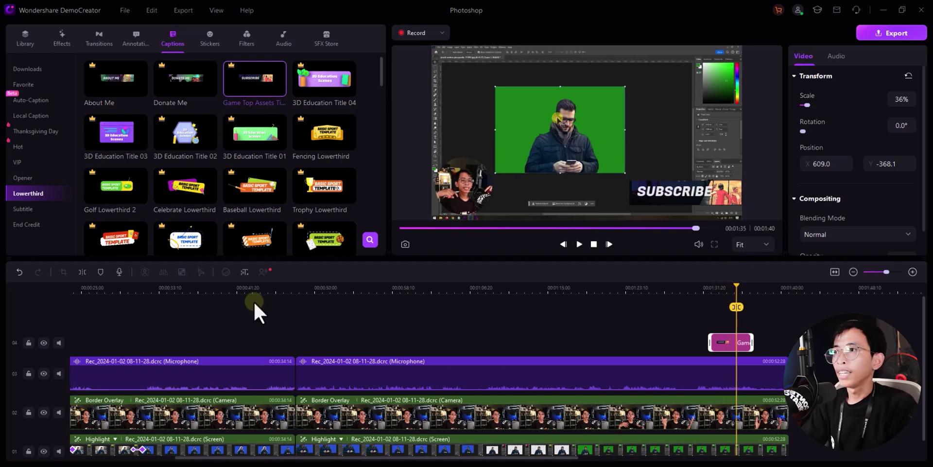
{"action": "scroll", "coordinate": [178, 177], "scroll_direction": "down", "scroll_amount": 2}
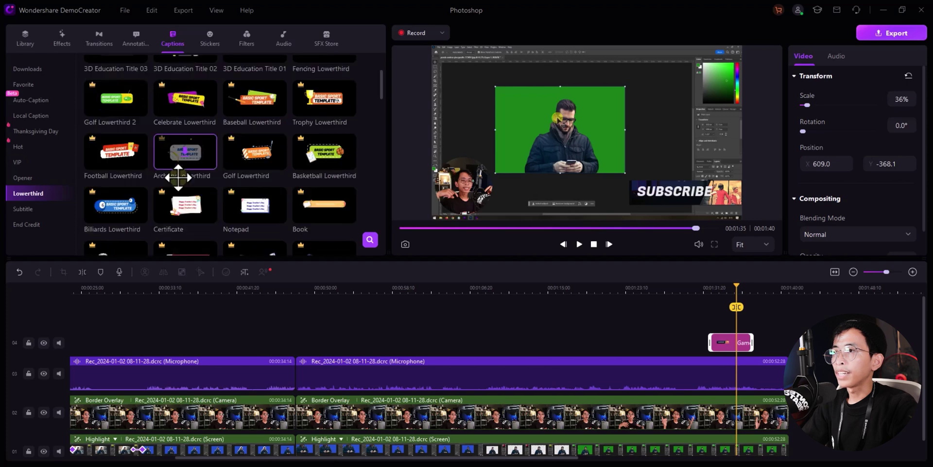
{"action": "scroll", "coordinate": [277, 210], "scroll_direction": "up", "scroll_amount": 4}
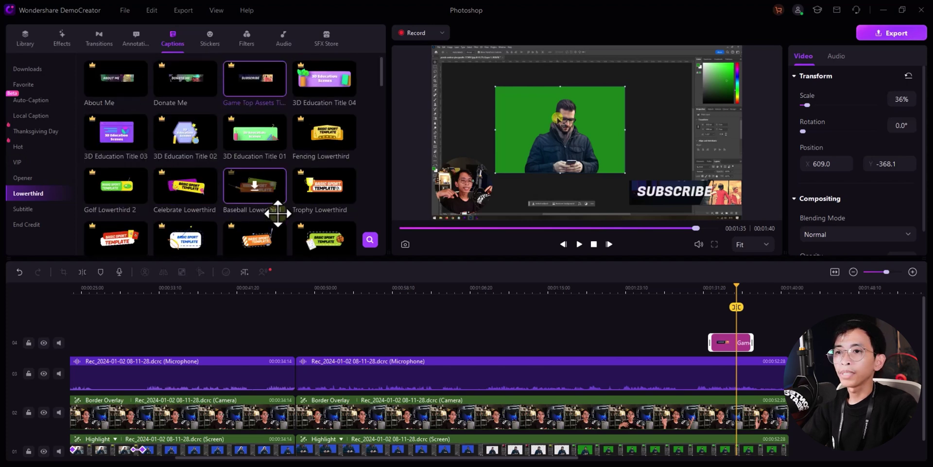
{"action": "left_click", "coordinate": [339, 316]}
Generate automatic captions for the video from its beginning with the language set to Indonesian (Indonesia)
{"action": "left_click_drag", "start_coordinate": [170, 457], "coordinate": [22, 238]}
{"action": "left_click", "coordinate": [31, 101]}
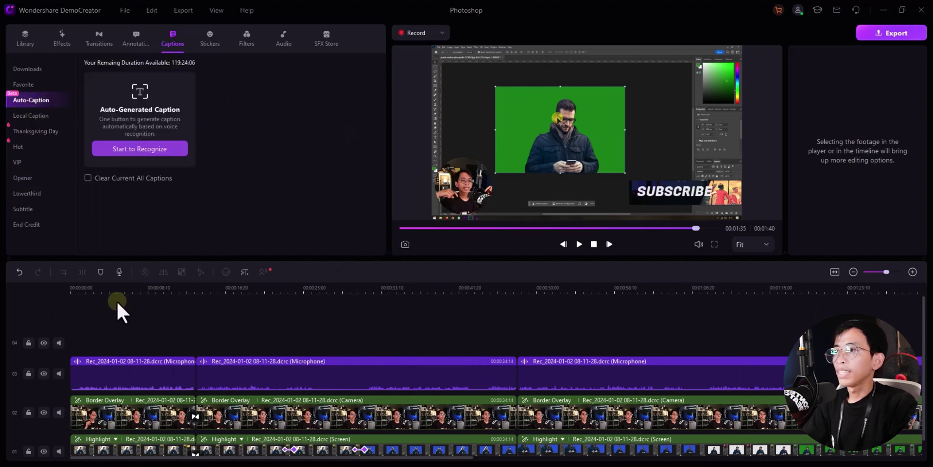
{"action": "left_click_drag", "start_coordinate": [110, 288], "coordinate": [48, 291]}
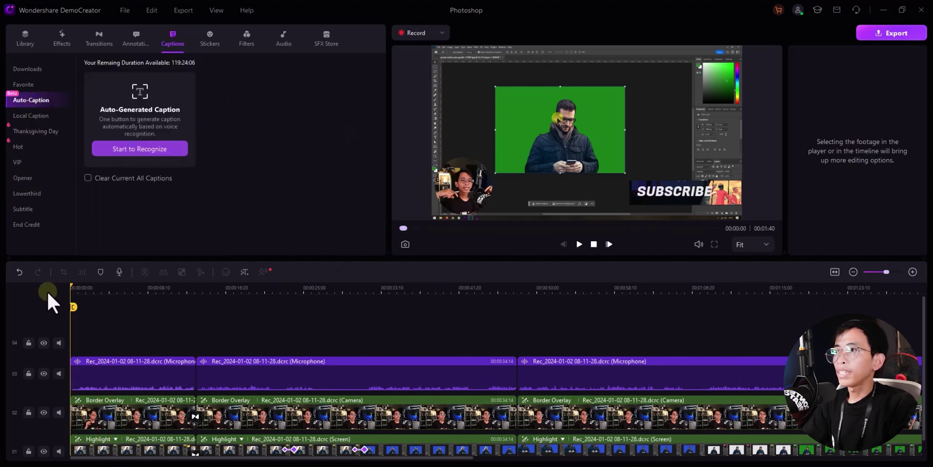
{"action": "left_click", "coordinate": [152, 150]}
{"action": "left_click", "coordinate": [345, 210]}
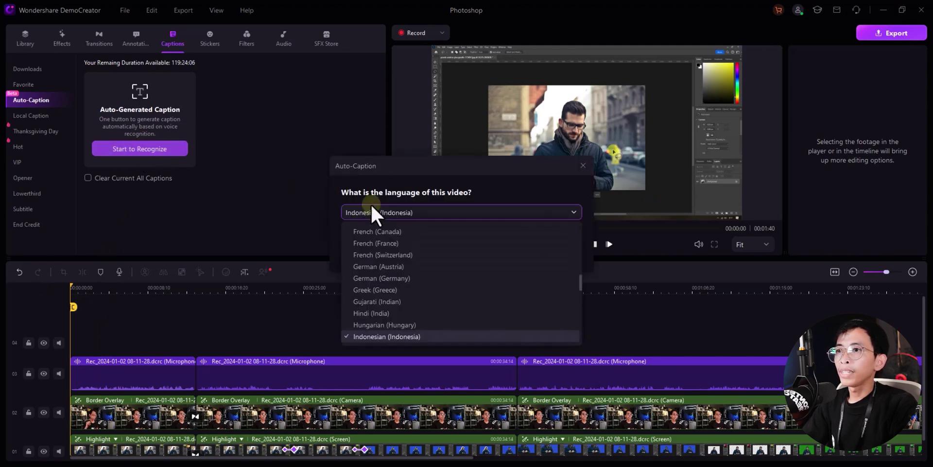
{"action": "scroll", "coordinate": [370, 311], "scroll_direction": "down", "scroll_amount": 3}
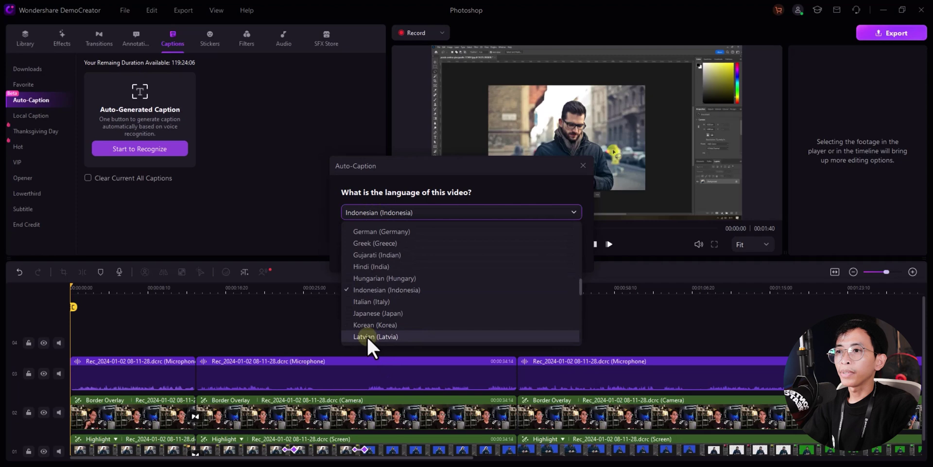
{"action": "left_click", "coordinate": [370, 290]}
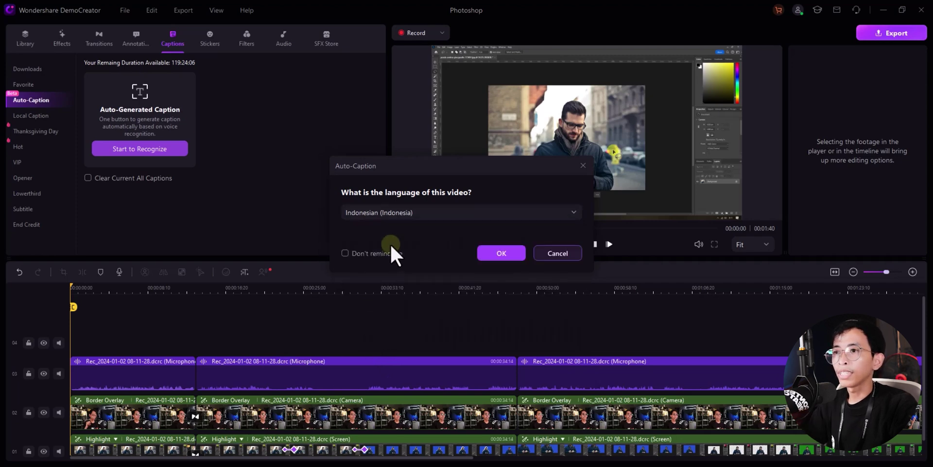
{"action": "left_click", "coordinate": [501, 252]}
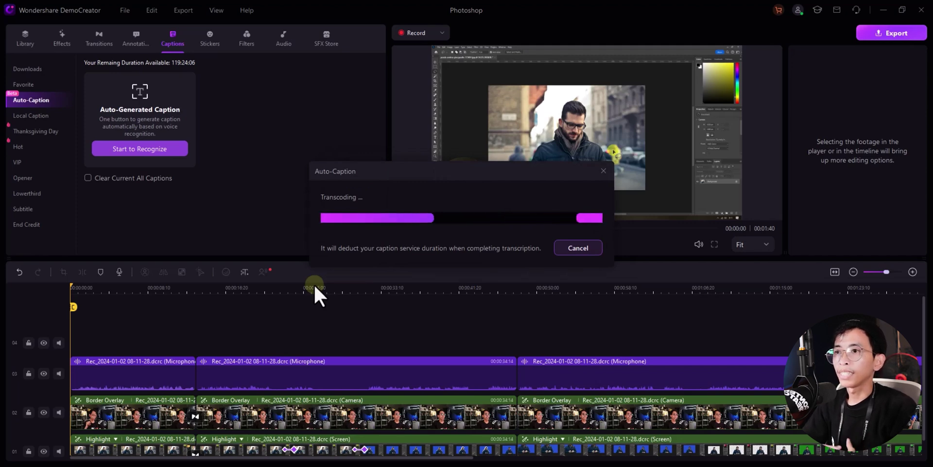
Check the generated captions in the preview at about 00:00:01, 00:00:13 and 00:00:17
{"action": "left_click", "coordinate": [87, 286]}
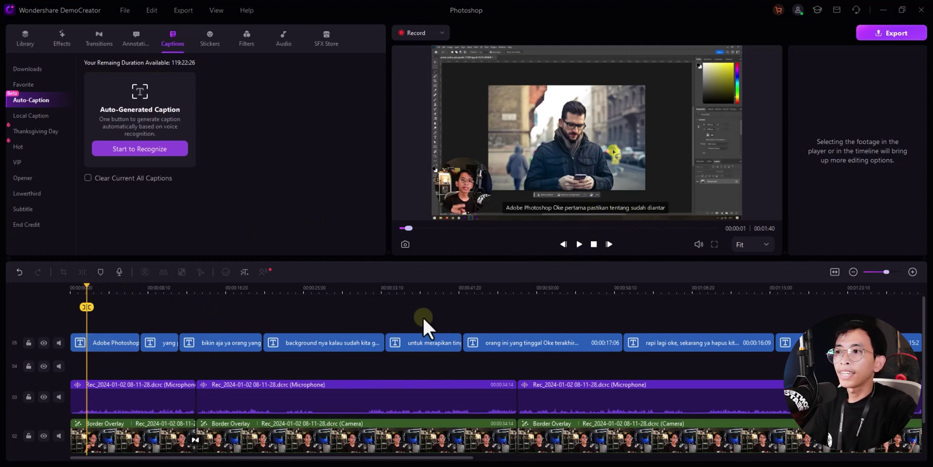
{"action": "left_click", "coordinate": [199, 288]}
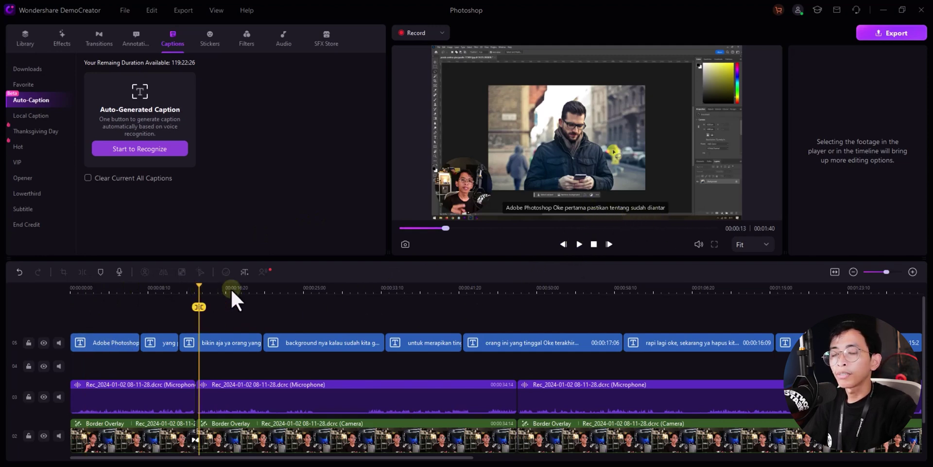
{"action": "left_click", "coordinate": [237, 290]}
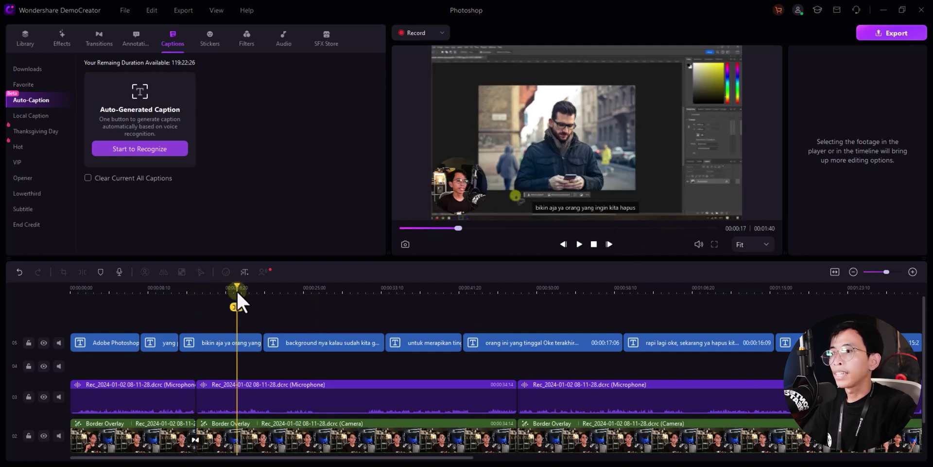
Try editing the text of the generated caption at 00:00:17 by entering "erer"
{"action": "left_click", "coordinate": [213, 347]}
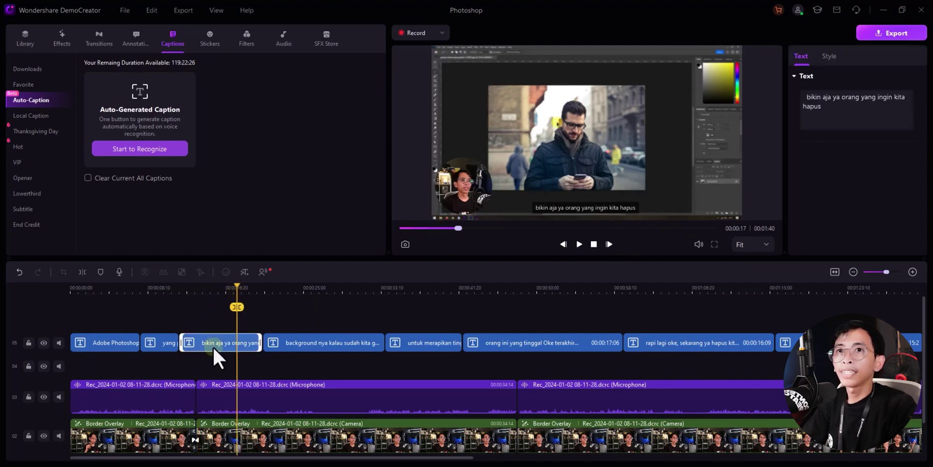
{"action": "left_click", "coordinate": [826, 115]}
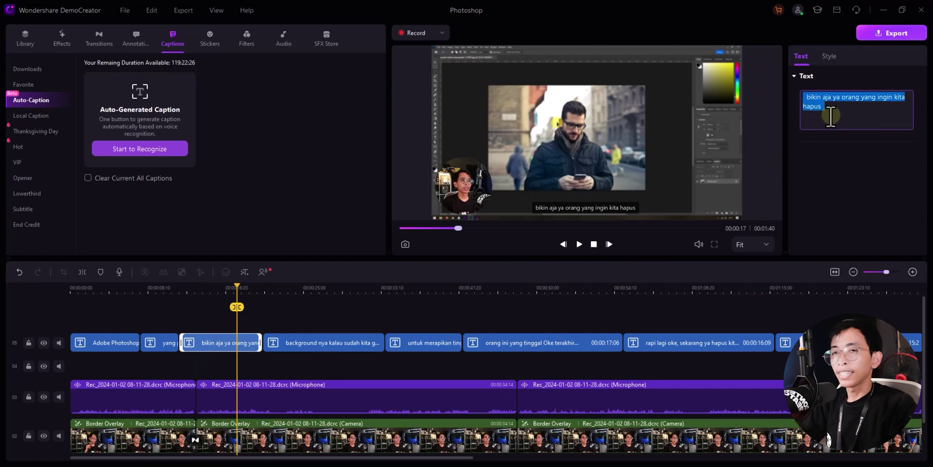
{"action": "left_click", "coordinate": [831, 116]}
{"action": "type", "text": "erer"}
{"action": "left_click_drag", "start_coordinate": [821, 108], "coordinate": [847, 113]}
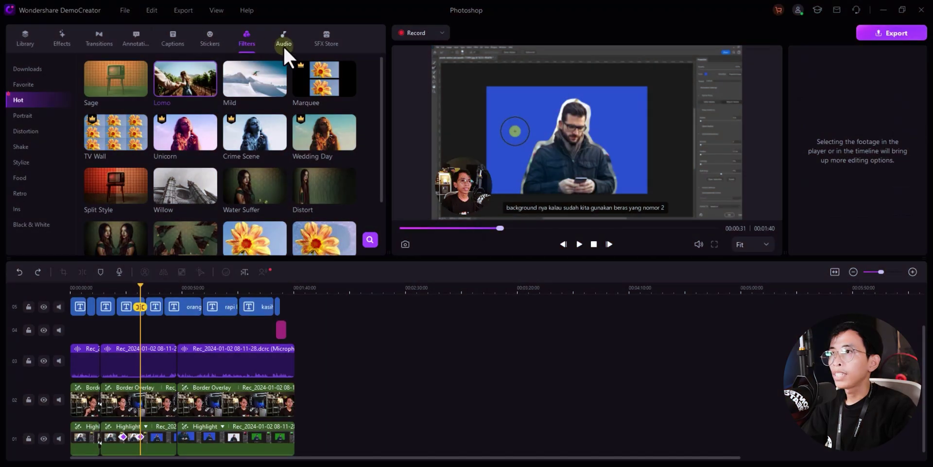
Add the downloaded A Story music to a new audio track, starting at the beginning of the timeline
{"action": "left_click", "coordinate": [284, 44]}
{"action": "left_click", "coordinate": [46, 109]}
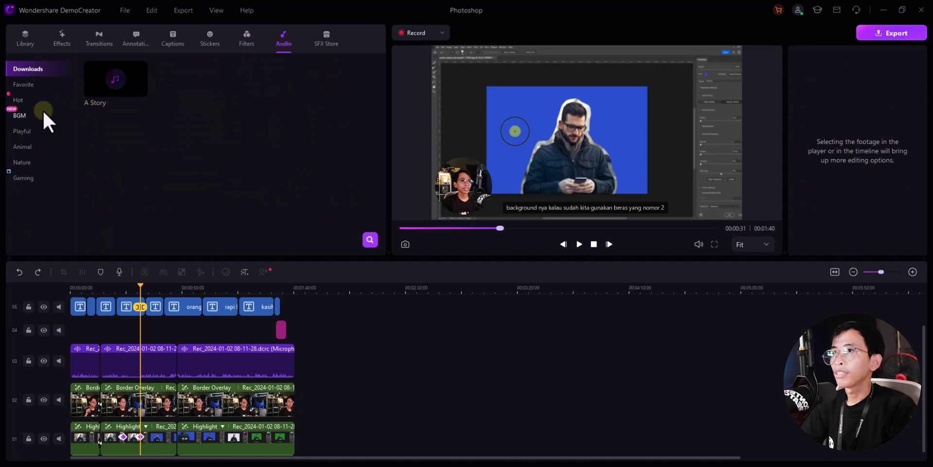
{"action": "left_click", "coordinate": [37, 100]}
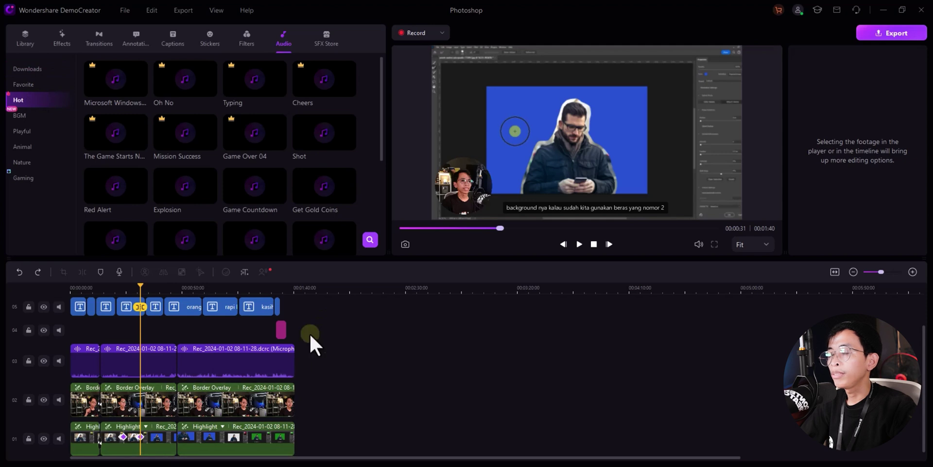
{"action": "left_click", "coordinate": [29, 117]}
{"action": "left_click", "coordinate": [28, 68]}
{"action": "left_click_drag", "start_coordinate": [115, 78], "coordinate": [93, 436]}
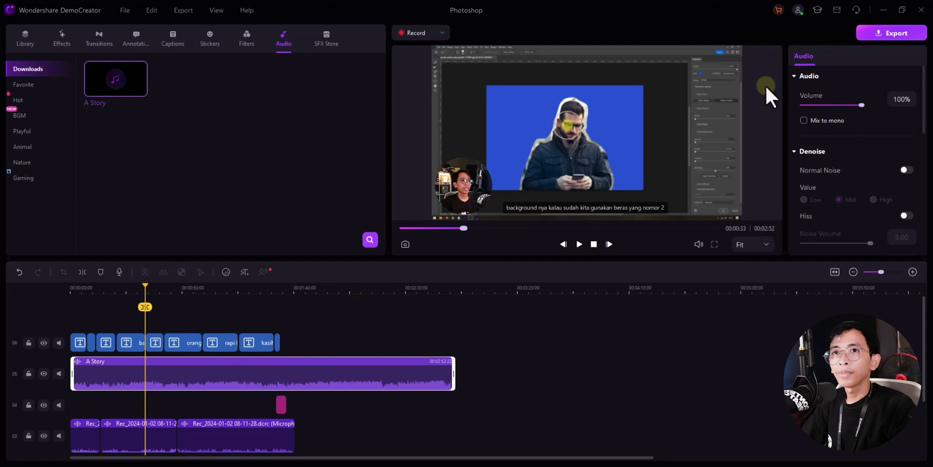
Lower the A Story music's volume to 17% and trim its end to match the recording's end at about 00:01:40
{"action": "left_click_drag", "start_coordinate": [861, 105], "coordinate": [810, 105]}
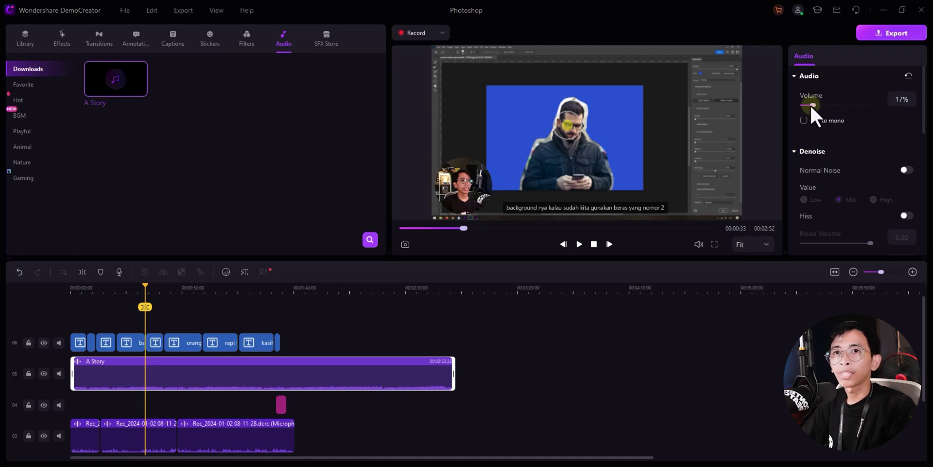
{"action": "scroll", "coordinate": [833, 170], "scroll_direction": "down", "scroll_amount": 3}
{"action": "scroll", "coordinate": [837, 190], "scroll_direction": "up", "scroll_amount": 2}
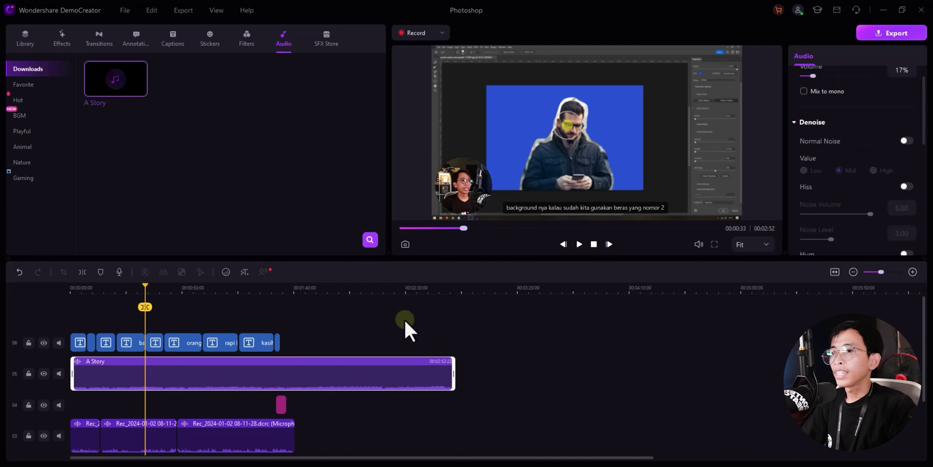
{"action": "left_click_drag", "start_coordinate": [453, 373], "coordinate": [293, 384]}
{"action": "left_click", "coordinate": [261, 288]}
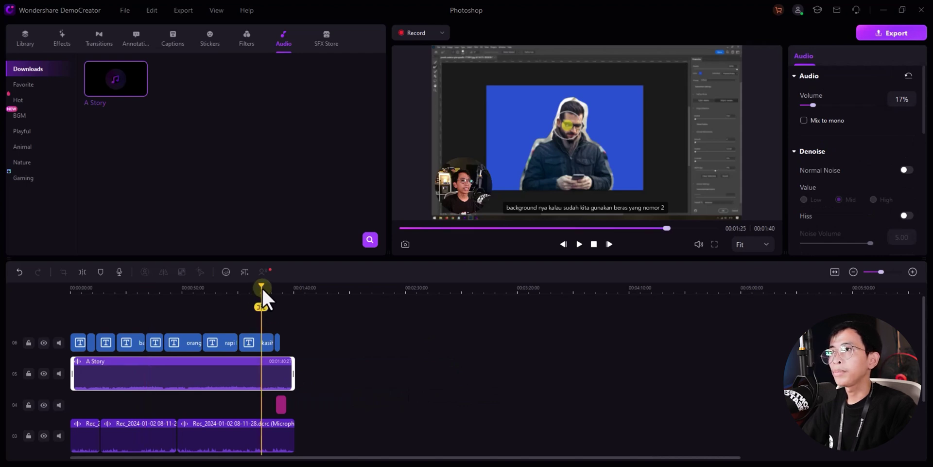
{"action": "left_click", "coordinate": [351, 363]}
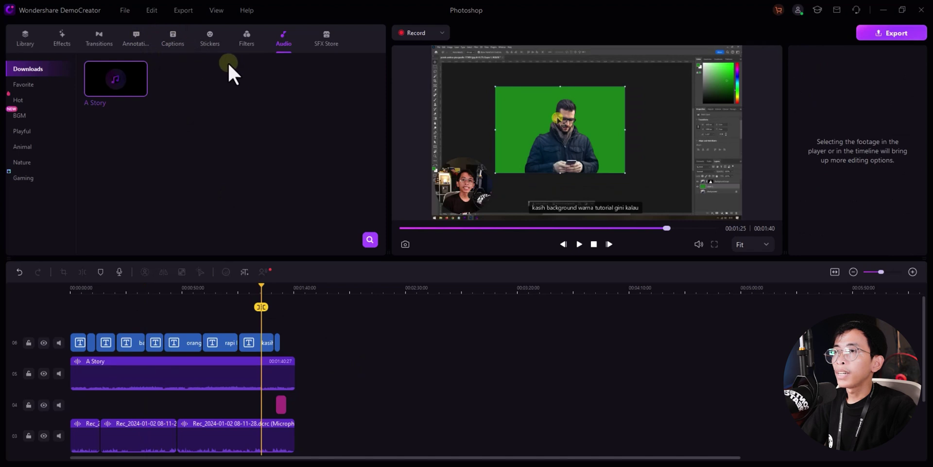
Add the Golf Opener caption template at the very beginning of the timeline, ahead of the recording clips
{"action": "left_click", "coordinate": [306, 49]}
{"action": "left_click", "coordinate": [171, 44]}
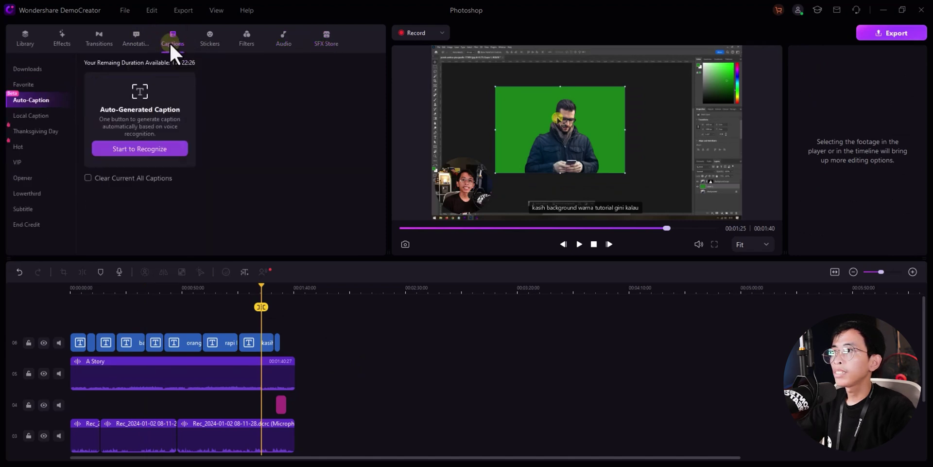
{"action": "left_click", "coordinate": [23, 178]}
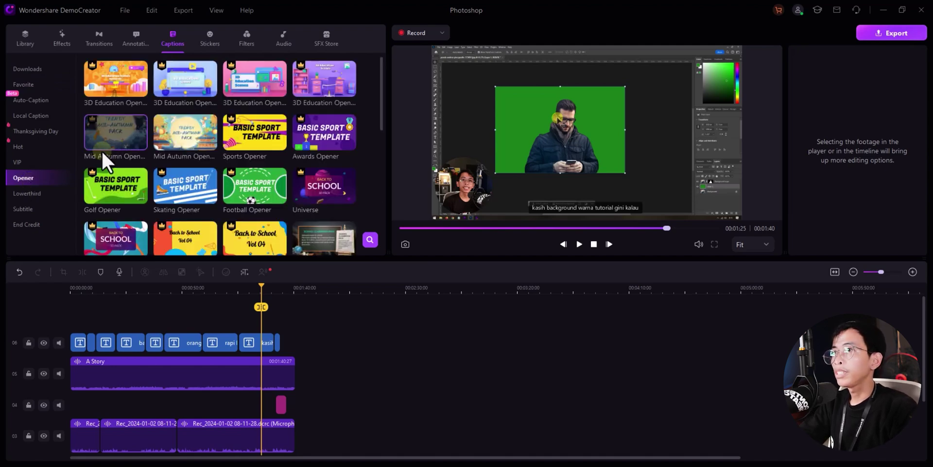
{"action": "scroll", "coordinate": [240, 190], "scroll_direction": "down", "scroll_amount": 4}
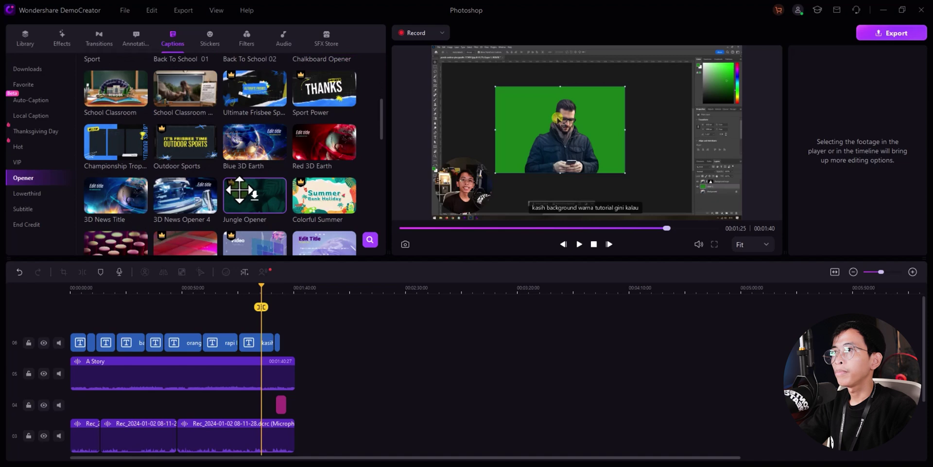
{"action": "scroll", "coordinate": [240, 192], "scroll_direction": "up", "scroll_amount": 3}
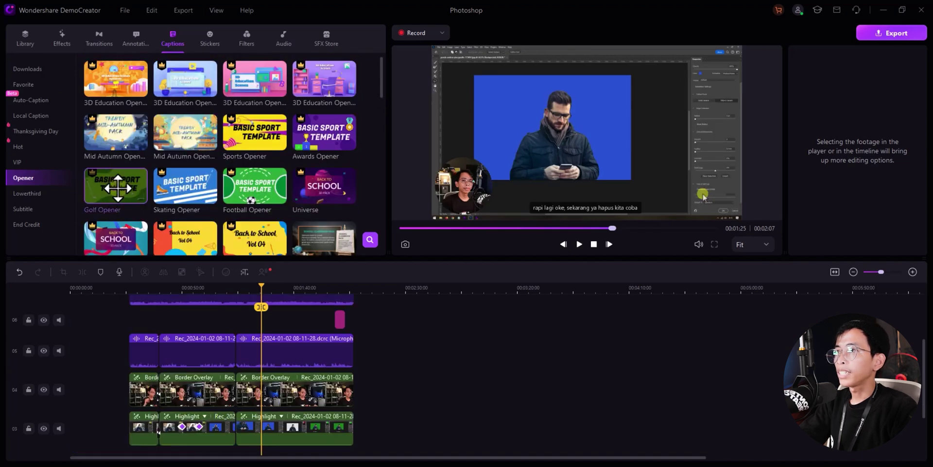
{"action": "left_click_drag", "start_coordinate": [118, 186], "coordinate": [74, 311]}
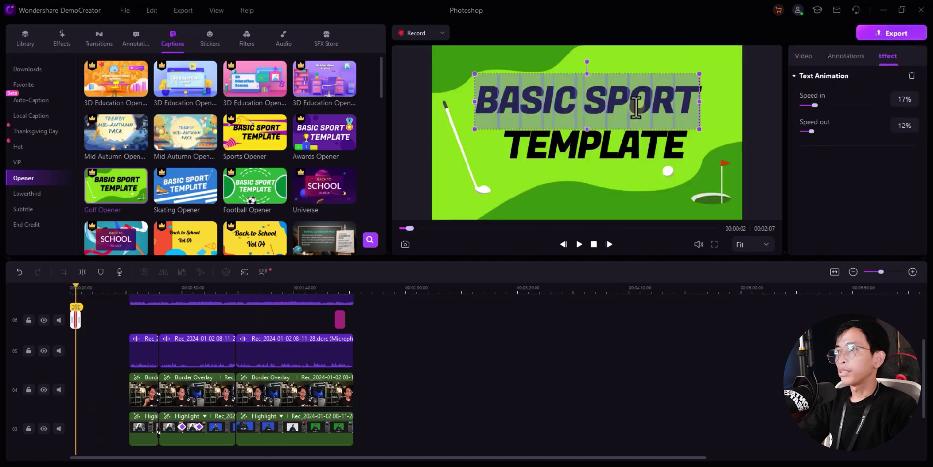
Change the opener's two title lines to "CARA MENGHAPUS" and "BACKGROUND FOTO"
{"action": "type", "text": "CARA MENGHAPUS"}
{"action": "double_click", "coordinate": [605, 151]}
{"action": "type", "text": "BACKGROUND FOTO"}
{"action": "left_click_drag", "start_coordinate": [609, 158], "coordinate": [571, 125]}
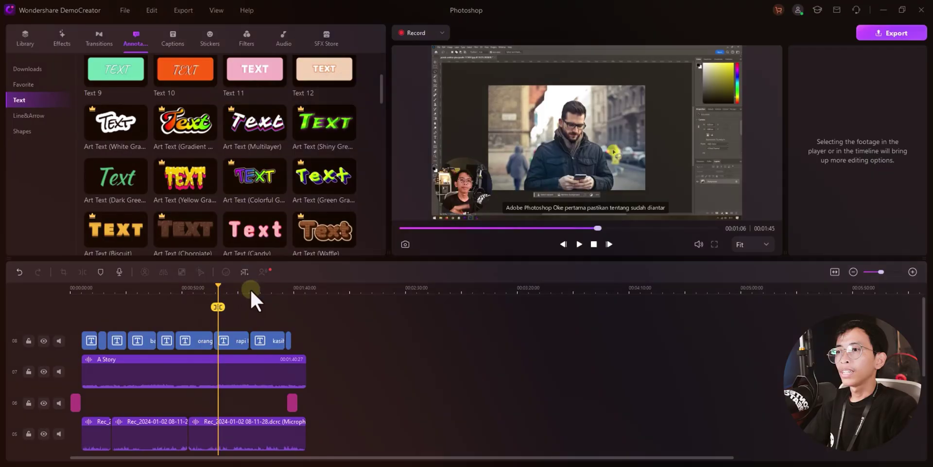
Set up an MP4 export to this PC named "Menghapus Background", with the DemoCreator ExportFiles folder as its directory
{"action": "left_click_drag", "start_coordinate": [250, 290], "coordinate": [302, 288]}
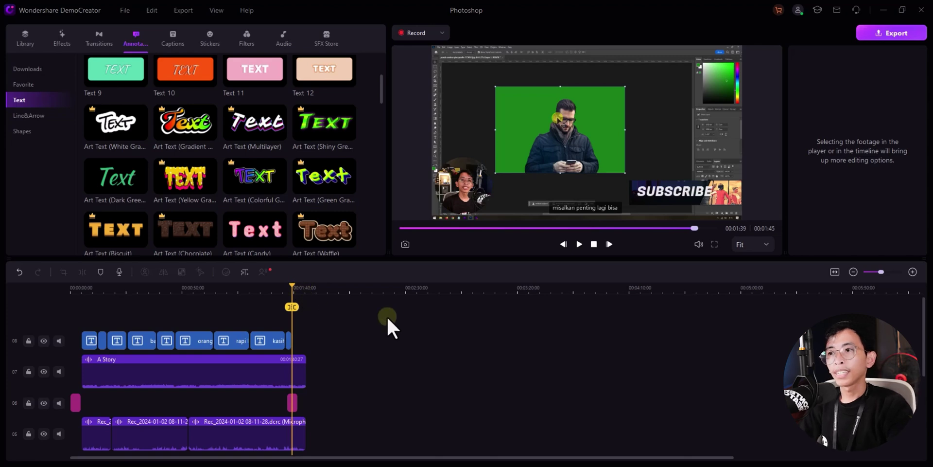
{"action": "left_click", "coordinate": [894, 37]}
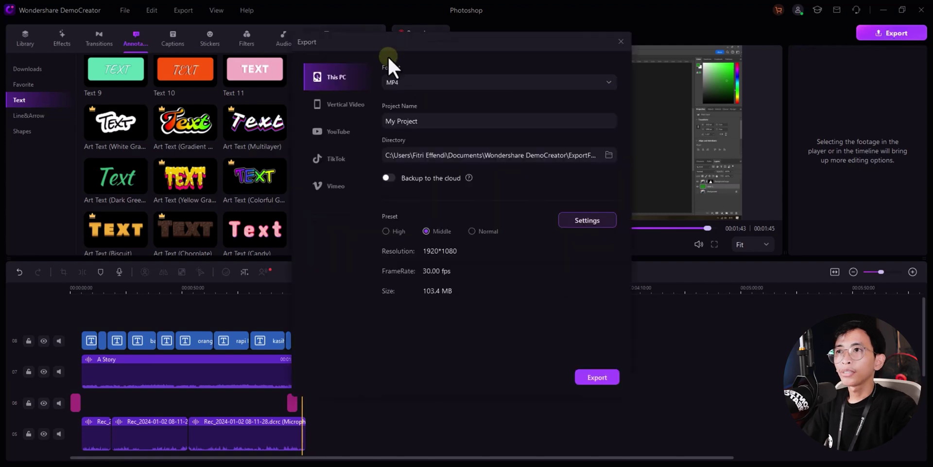
{"action": "left_click", "coordinate": [458, 85]}
{"action": "left_click", "coordinate": [407, 101]}
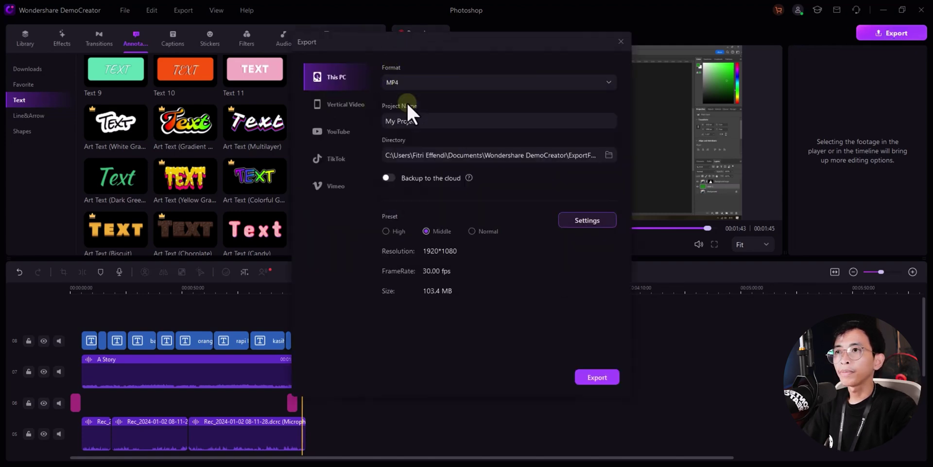
{"action": "triple_click", "coordinate": [438, 121]}
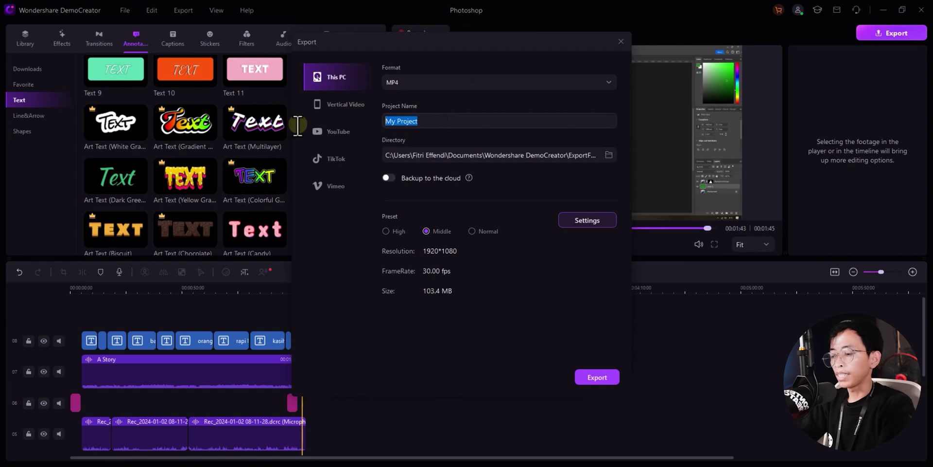
{"action": "type", "text": "Menghapus Background"}
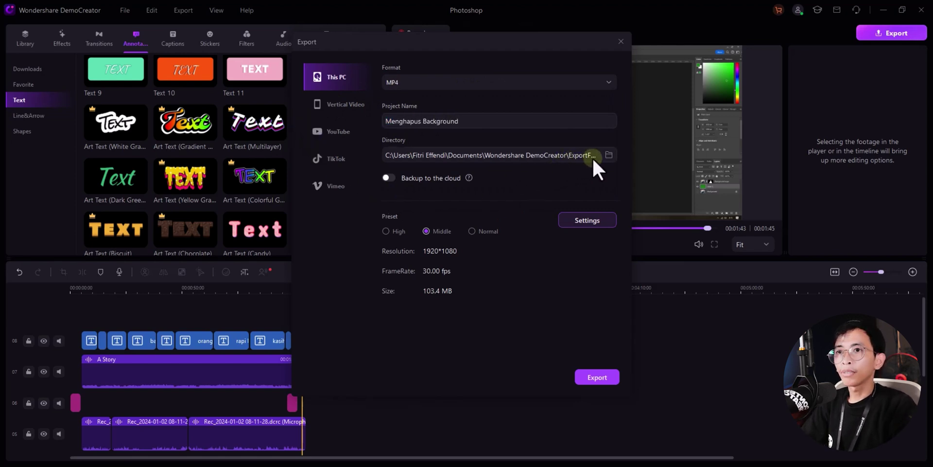
{"action": "left_click", "coordinate": [608, 155]}
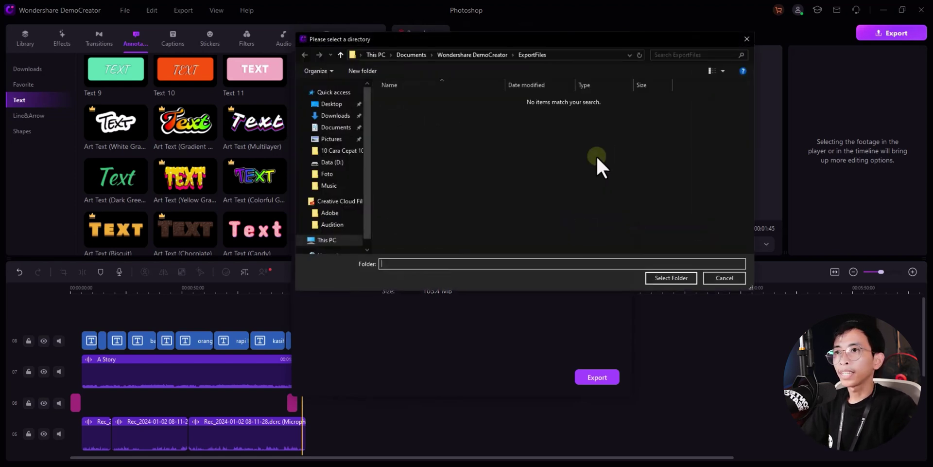
{"action": "left_click", "coordinate": [665, 281]}
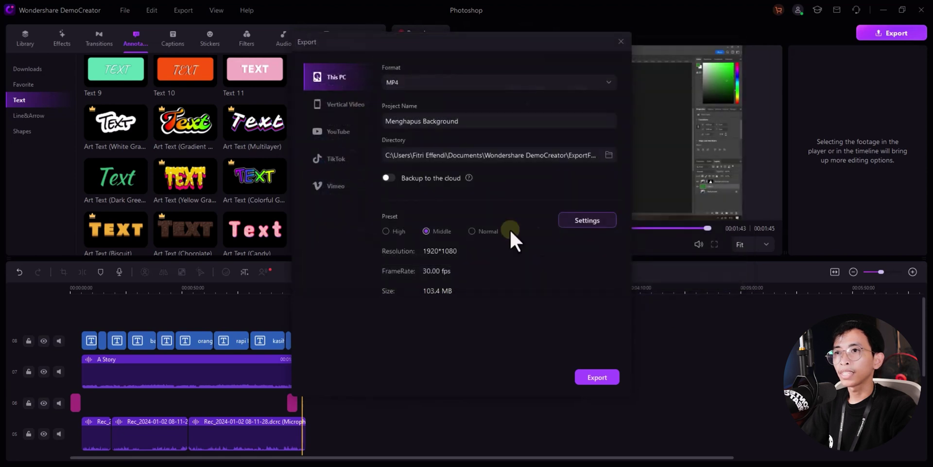
Compare the Normal, High and Middle export quality presets, ending on Middle
{"action": "left_click", "coordinate": [471, 231]}
{"action": "left_click", "coordinate": [386, 231]}
{"action": "left_click", "coordinate": [426, 231]}
{"action": "left_click", "coordinate": [477, 232]}
{"action": "left_click", "coordinate": [400, 228]}
{"action": "left_click", "coordinate": [425, 230]}
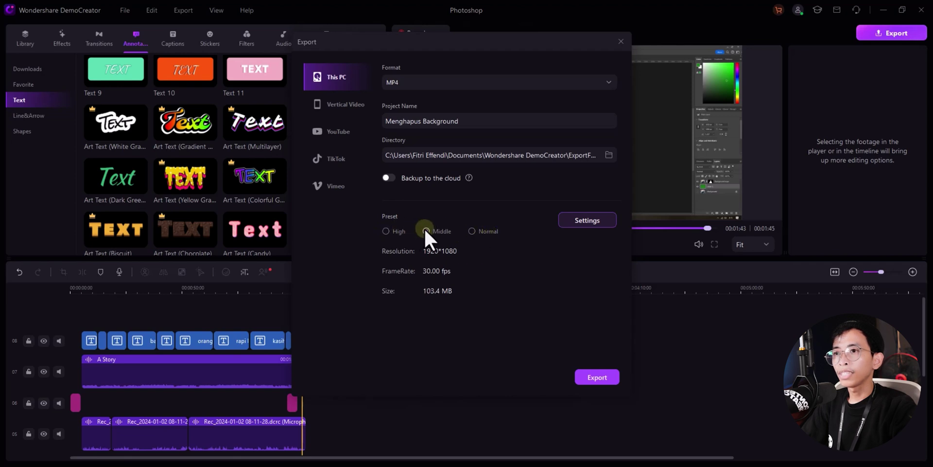
Choose the 1920*1080 resolution in the detailed export settings, accept them, and start exporting the video
{"action": "left_click", "coordinate": [584, 221]}
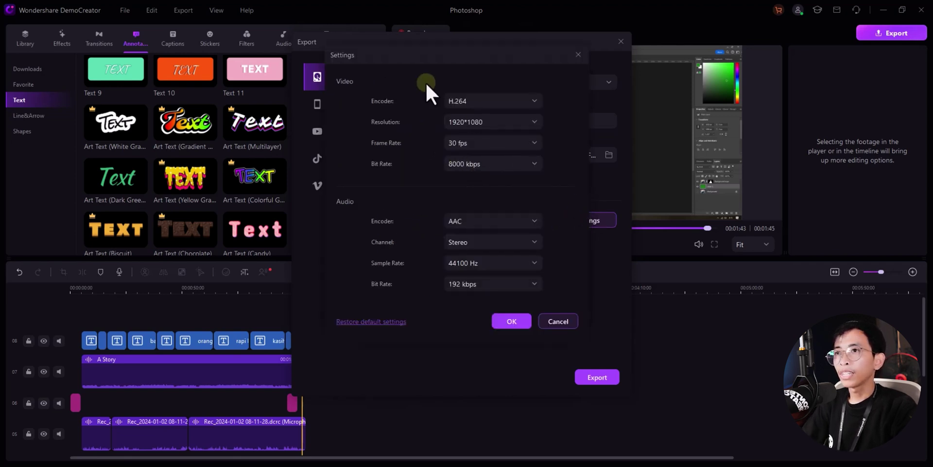
{"action": "left_click", "coordinate": [467, 121]}
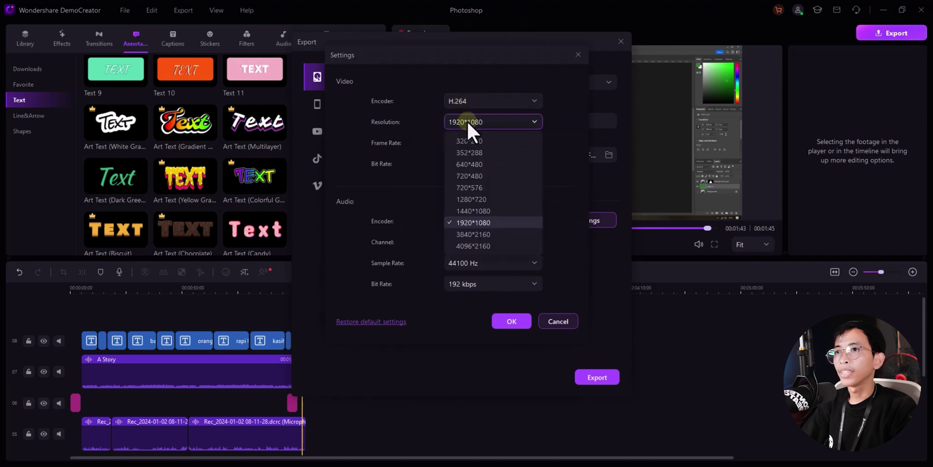
{"action": "left_click", "coordinate": [469, 223]}
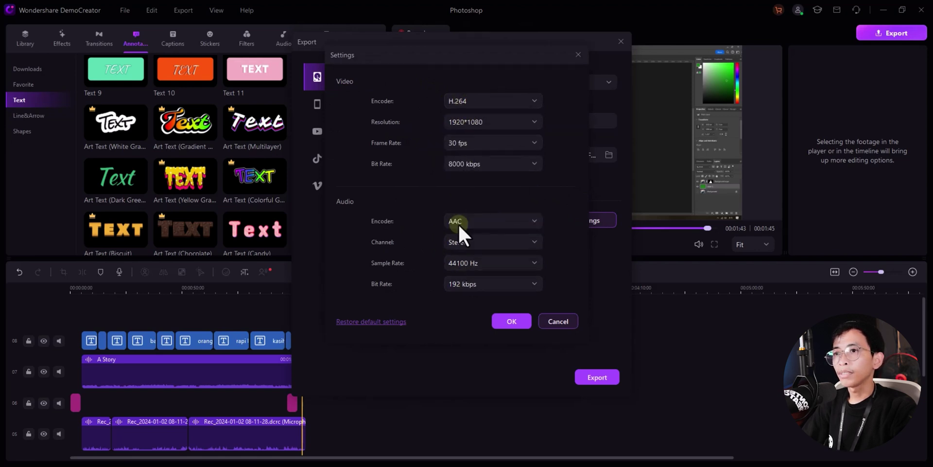
{"action": "left_click", "coordinate": [513, 322]}
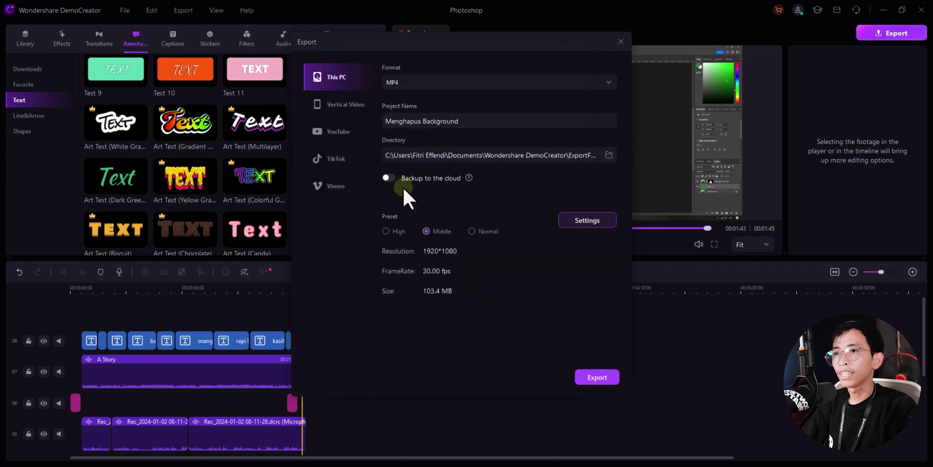
{"action": "left_click", "coordinate": [585, 375]}
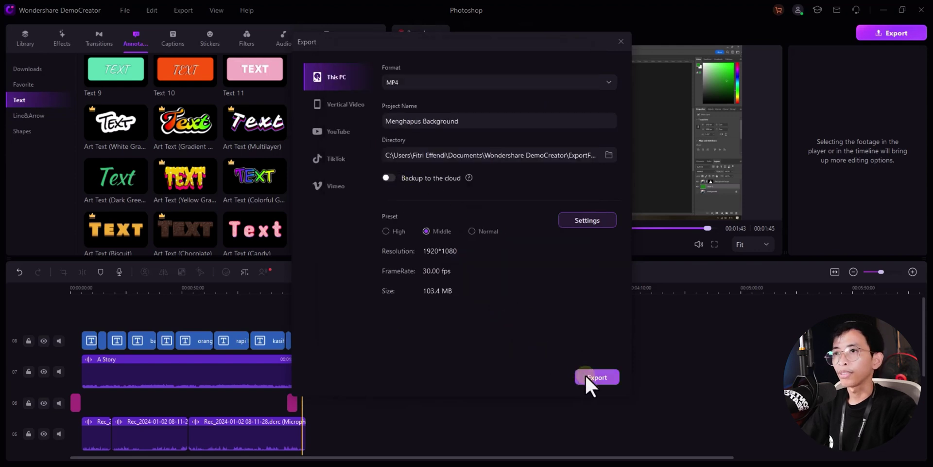